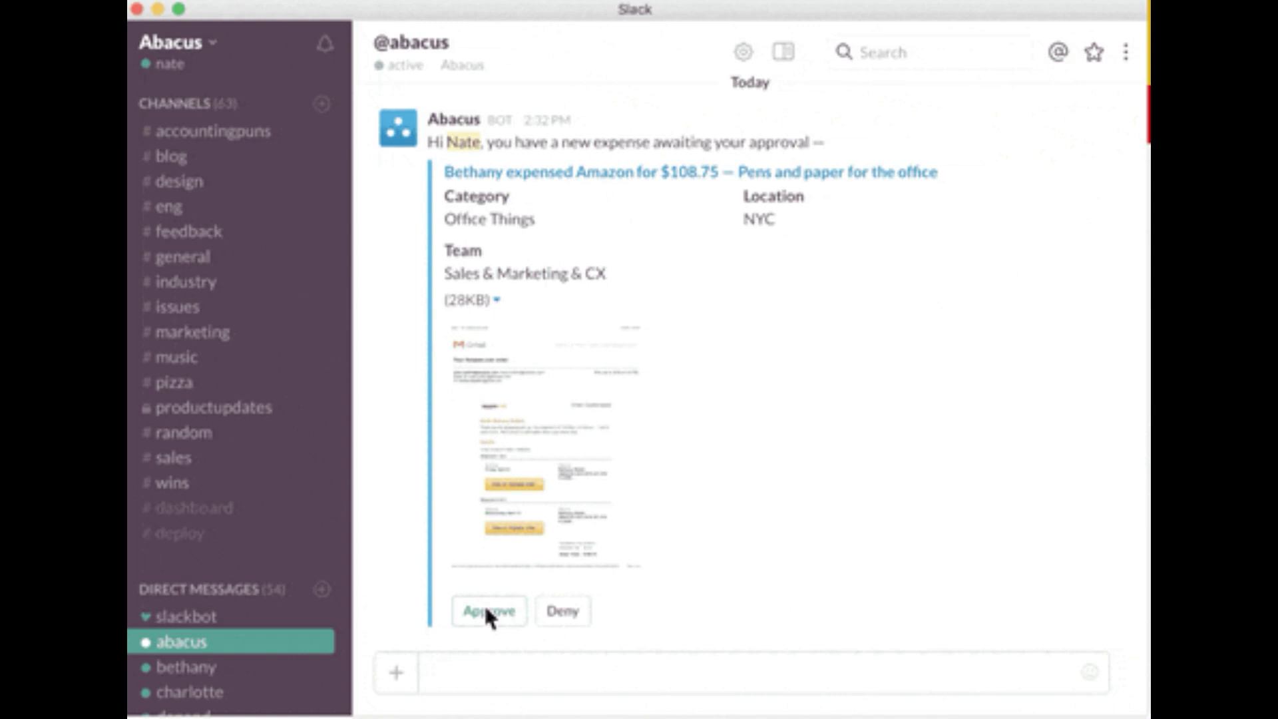
Step: Approve the $108.75 Amazon expense for office pens and paper in the Abacus direct message
click(486, 608)
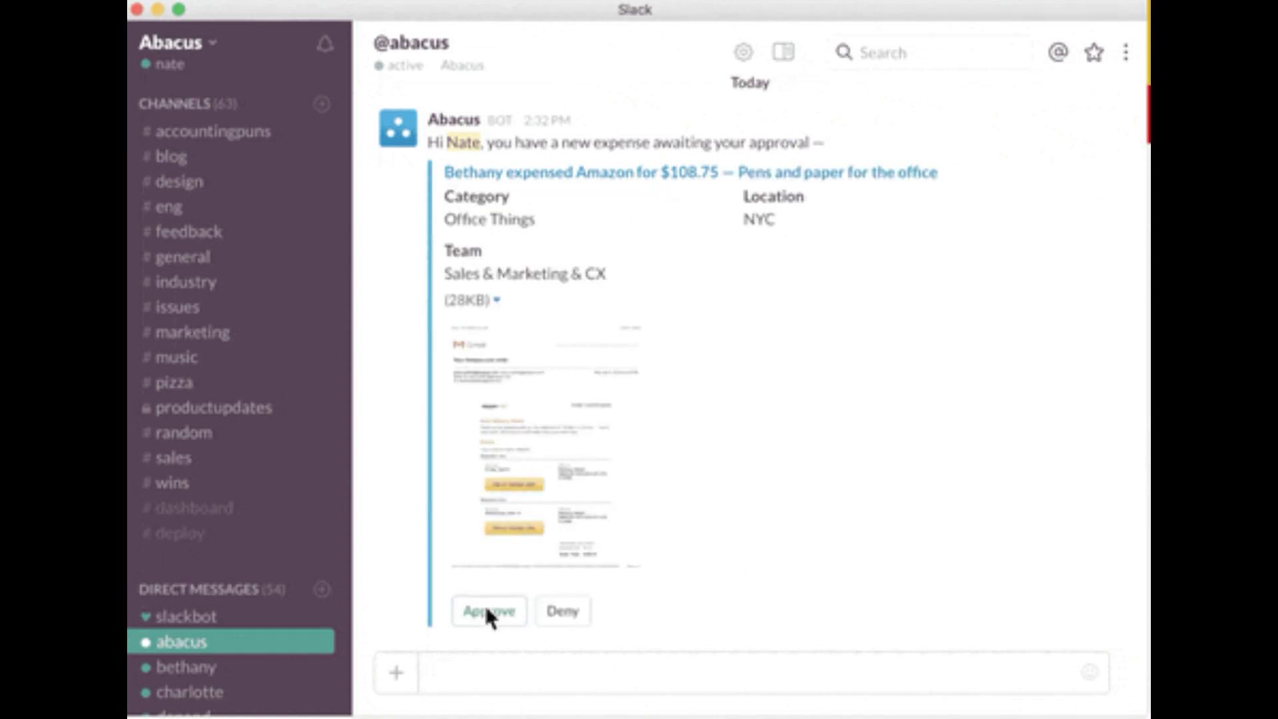
click(487, 609)
click(486, 609)
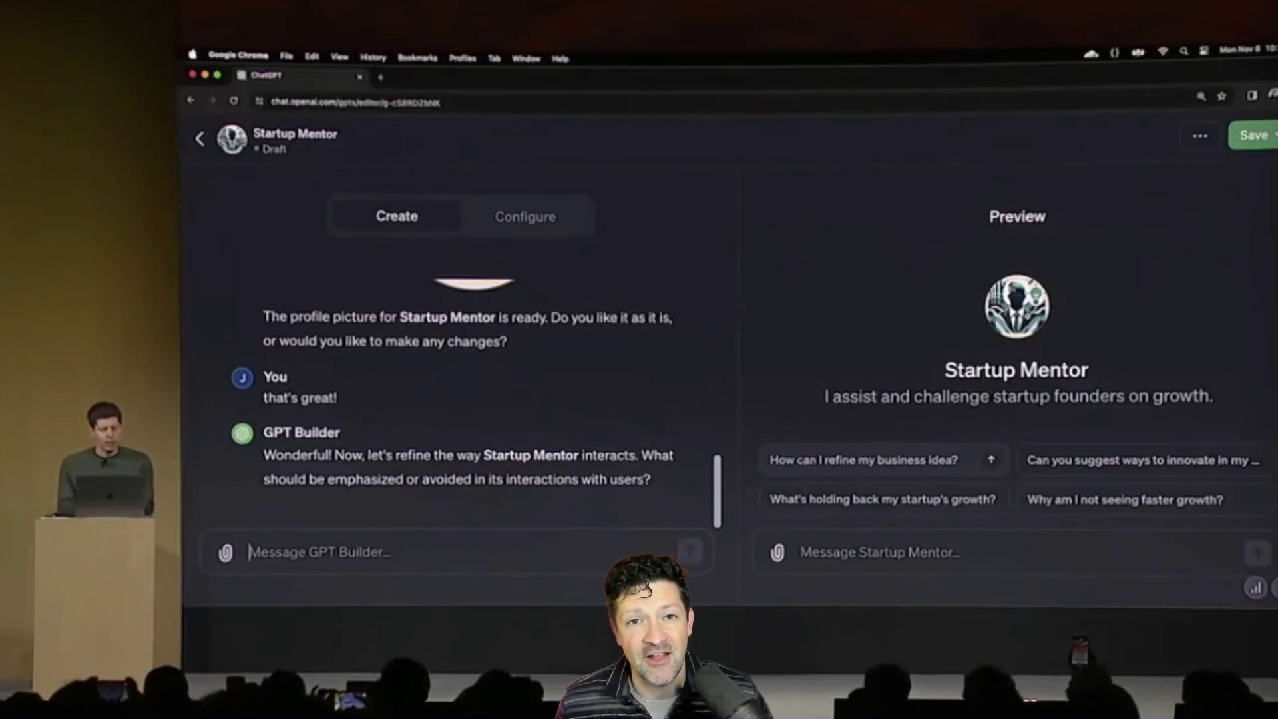
Step: Reply to Startup Mentor: 'i am going to upload transcripts of some lectures about startup'
text(i am going to uplo)
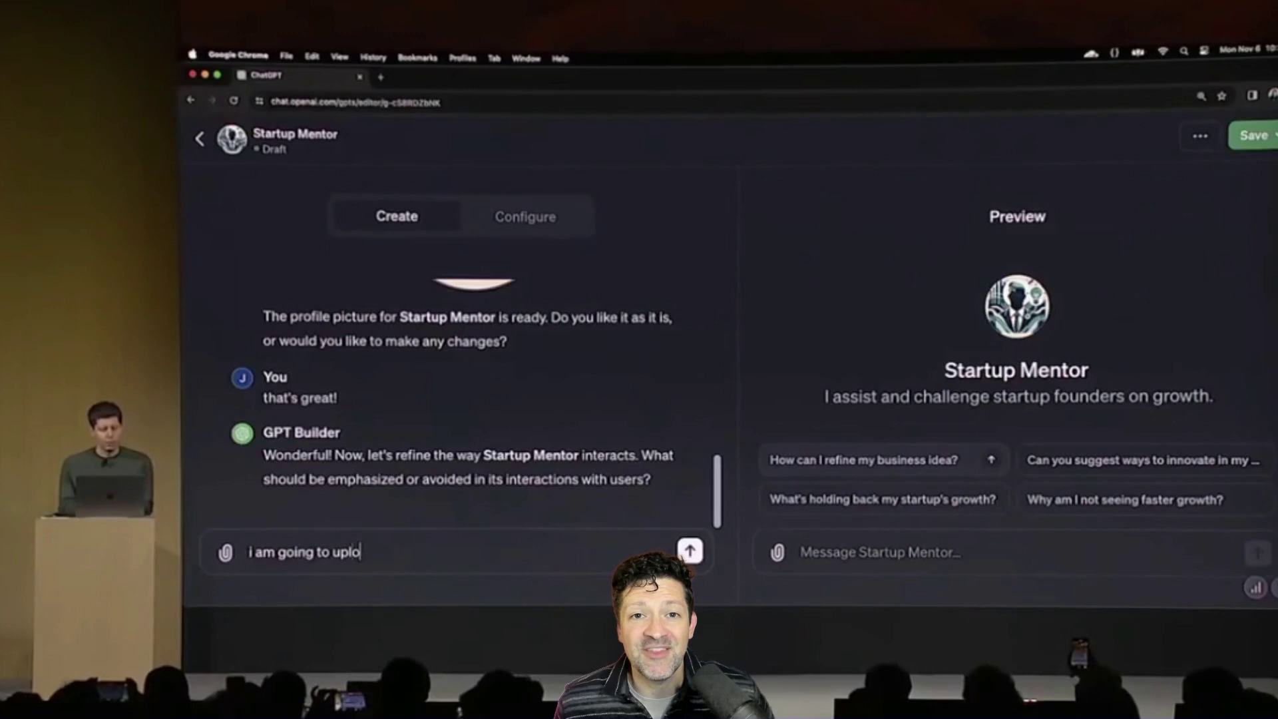
text(ad transcripts of some le)
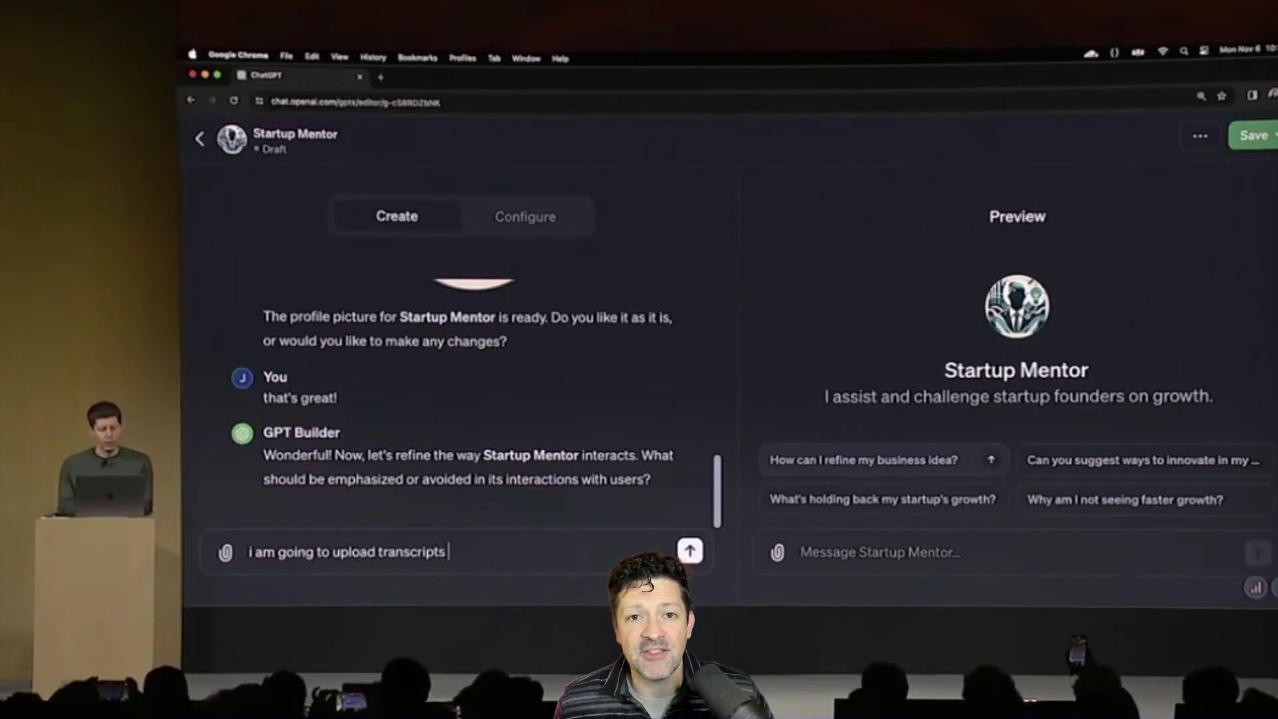
text(ctures abou)
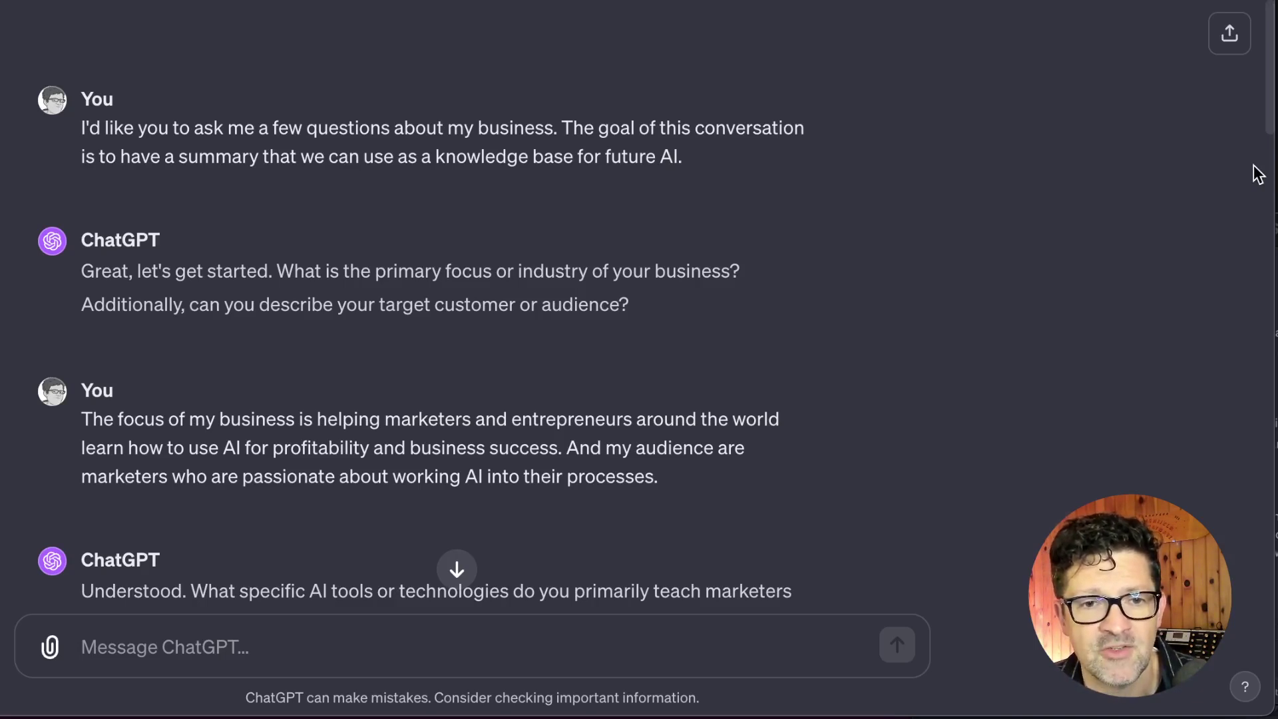
scroll(1257, 174, down, 1)
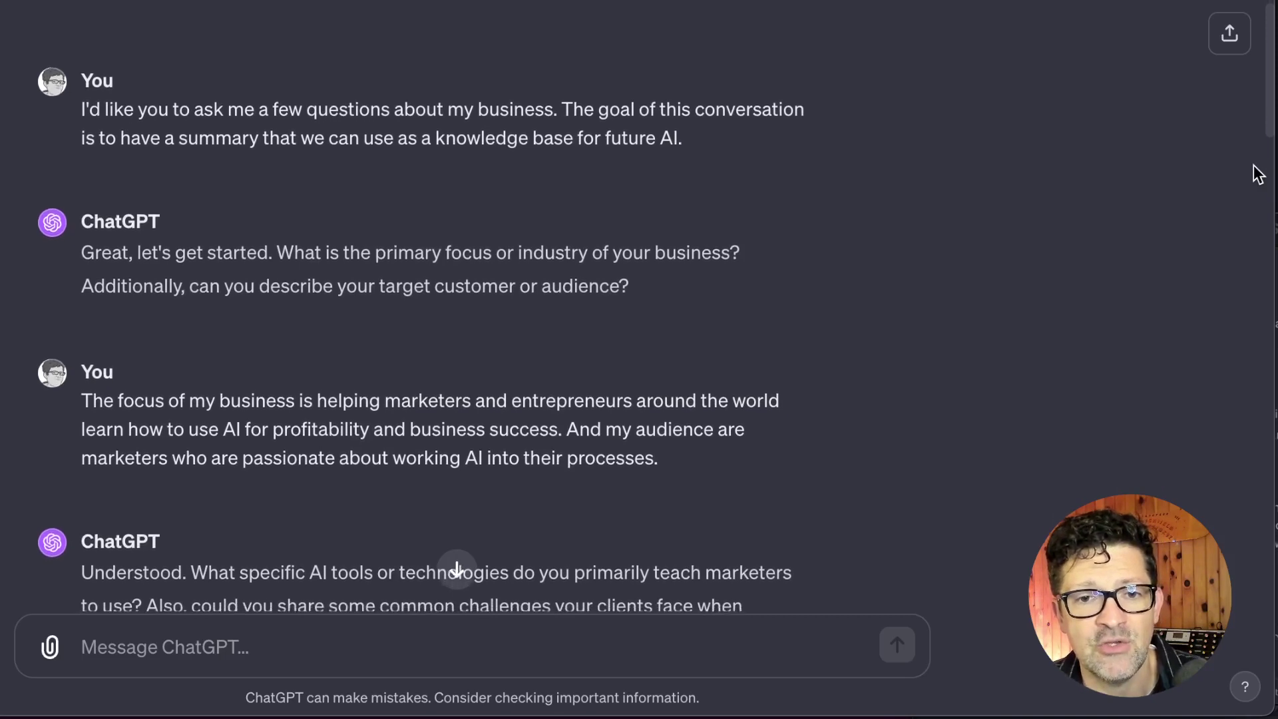
scroll(1257, 174, down, 1)
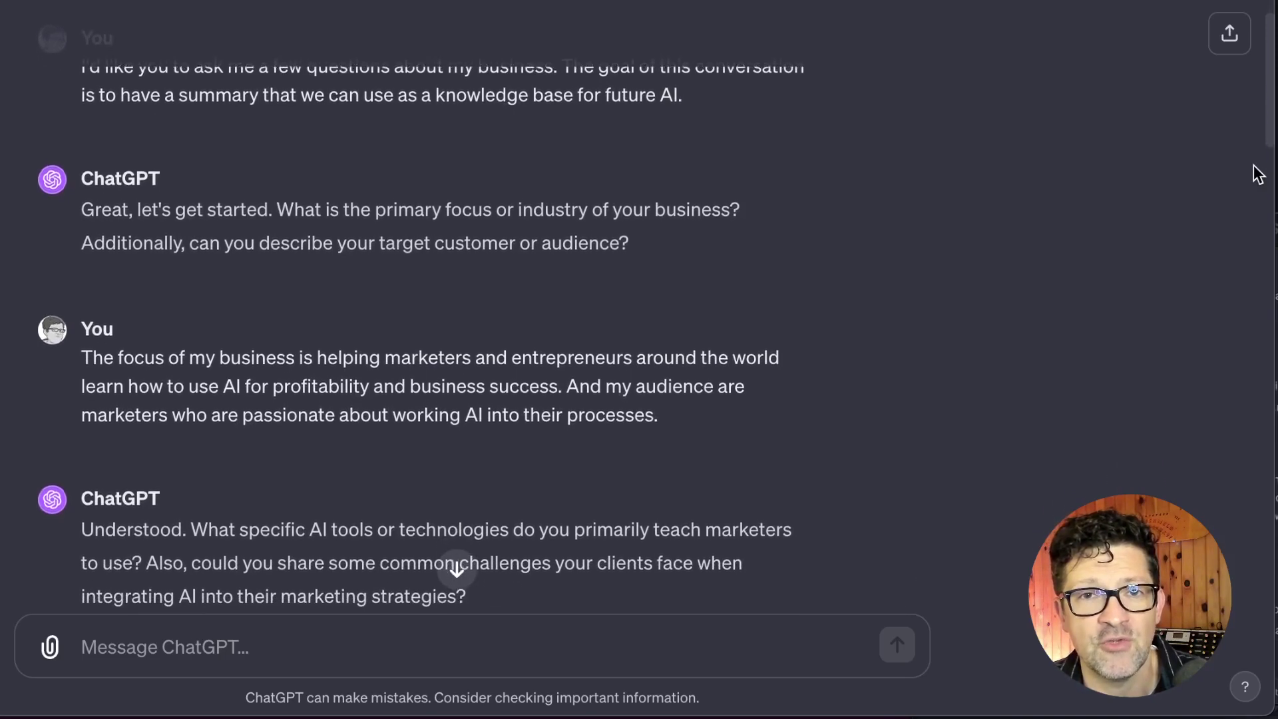
scroll(1257, 175, down, 2)
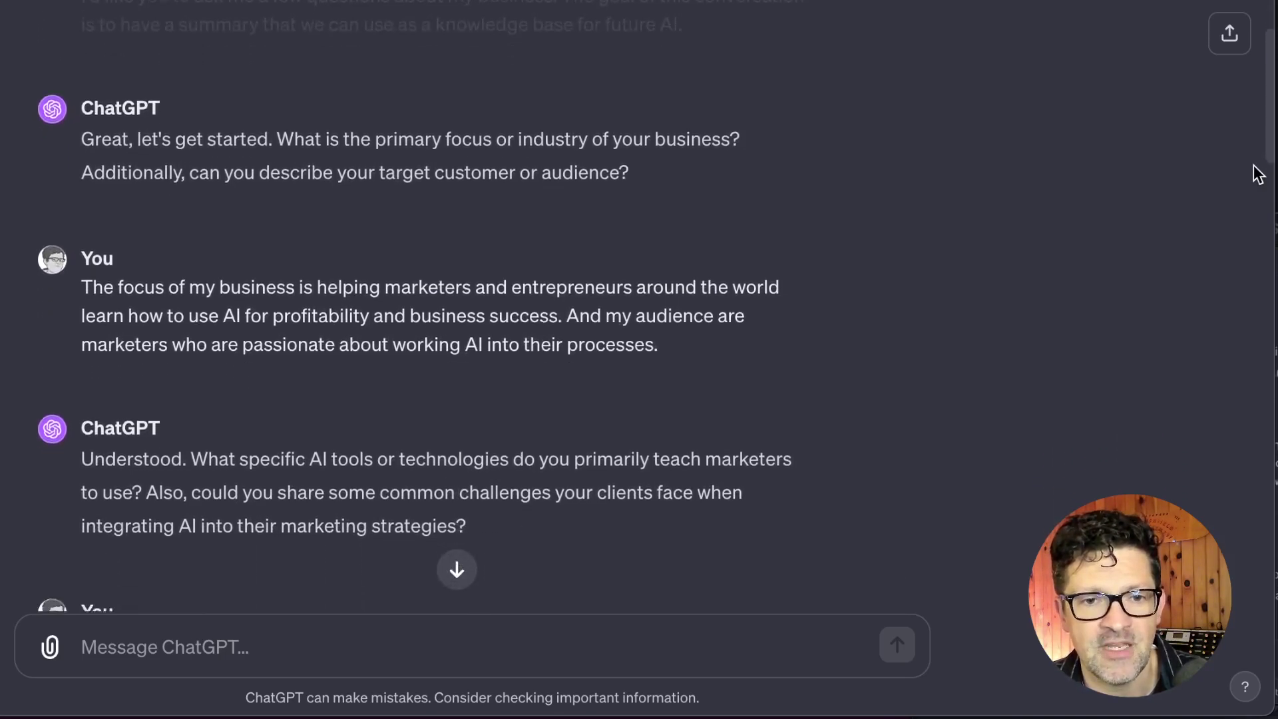
scroll(1257, 174, down, 2)
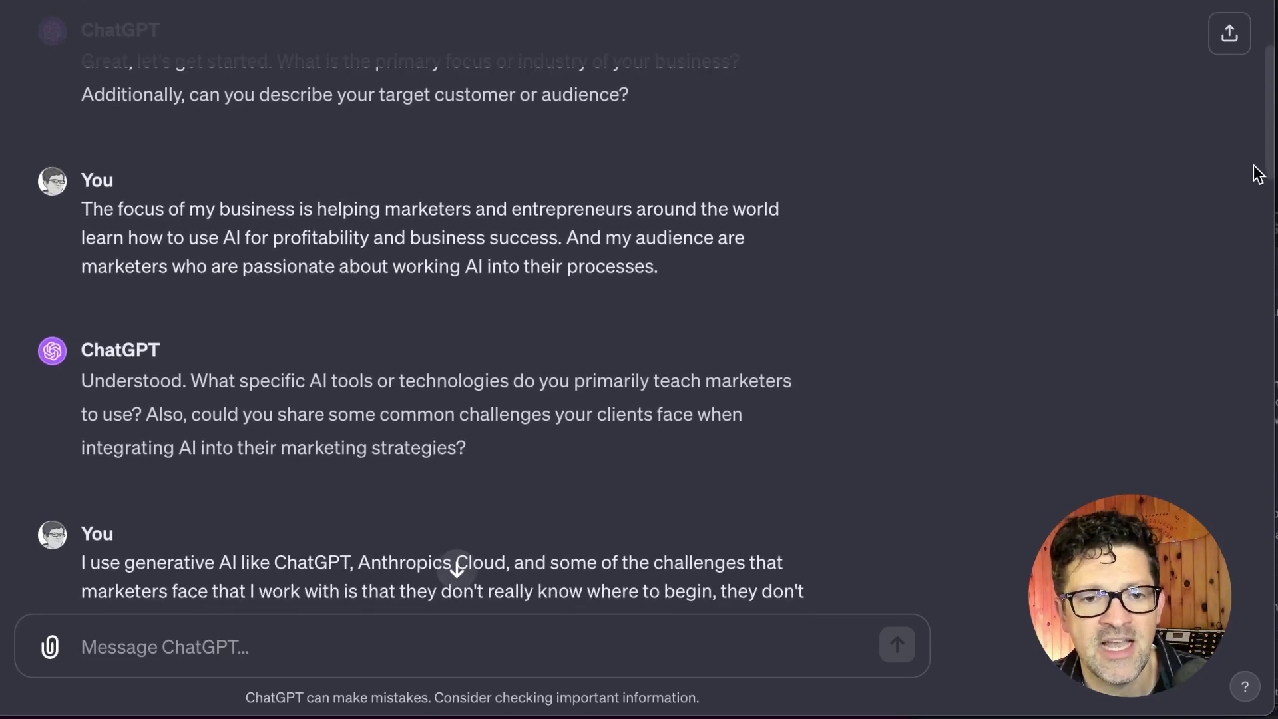
scroll(1257, 175, down, 6)
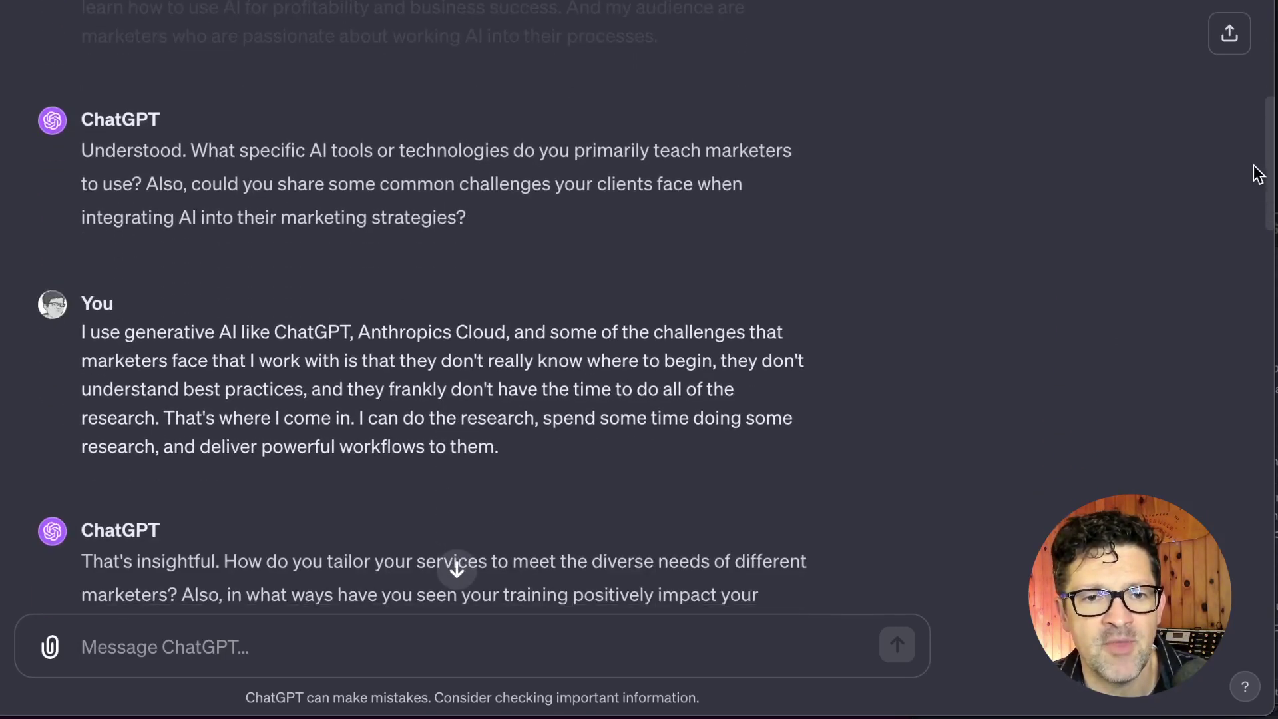
scroll(1257, 174, down, 5)
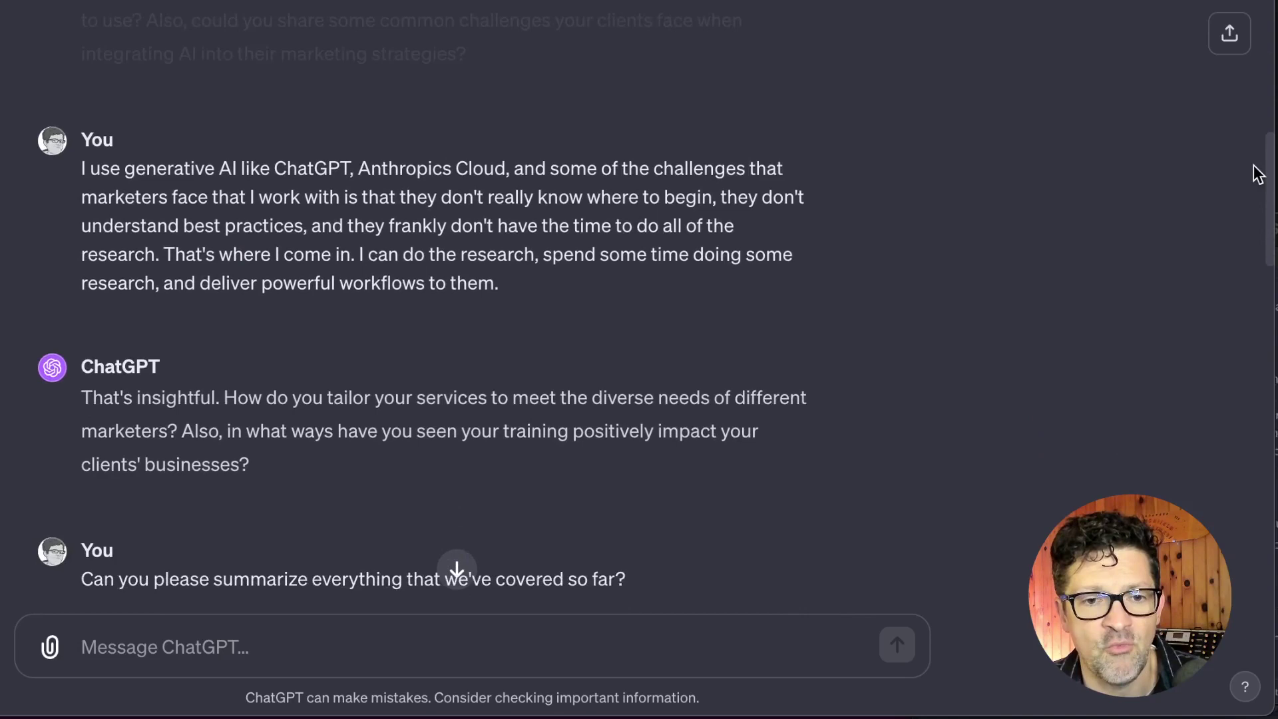
scroll(1257, 174, down, 8)
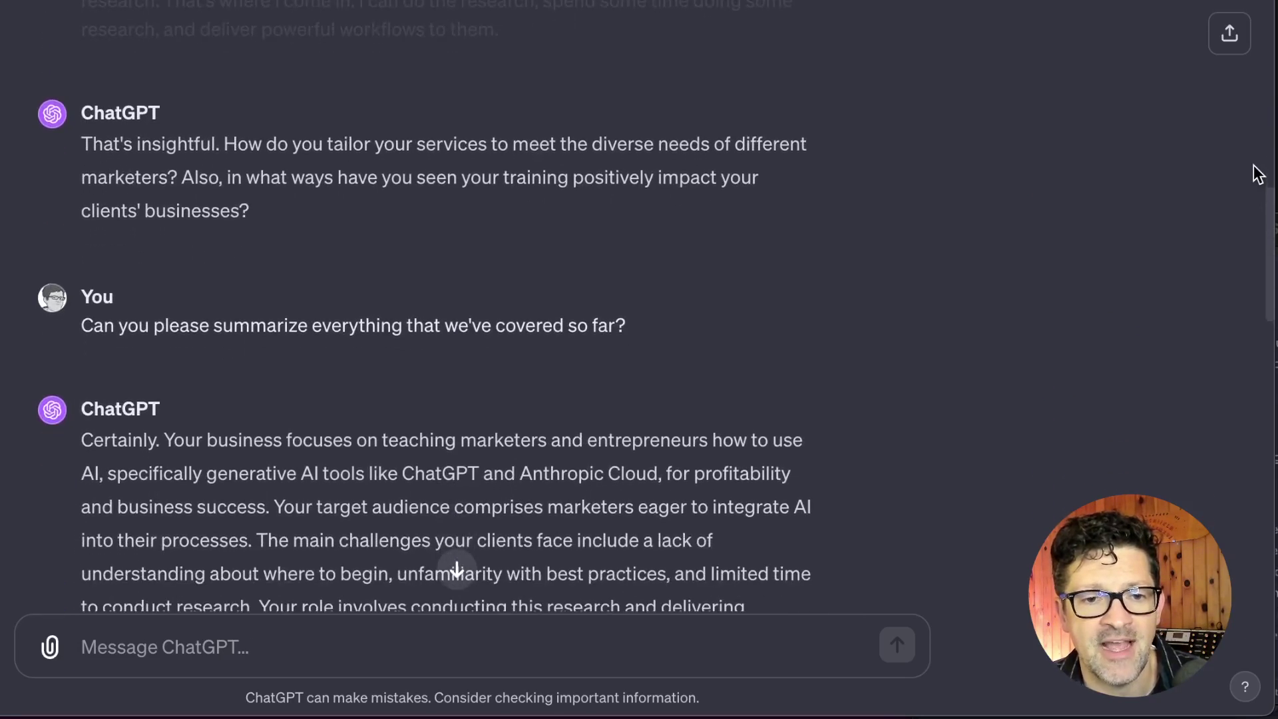
scroll(1257, 174, down, 5)
scroll(1257, 175, down, 2)
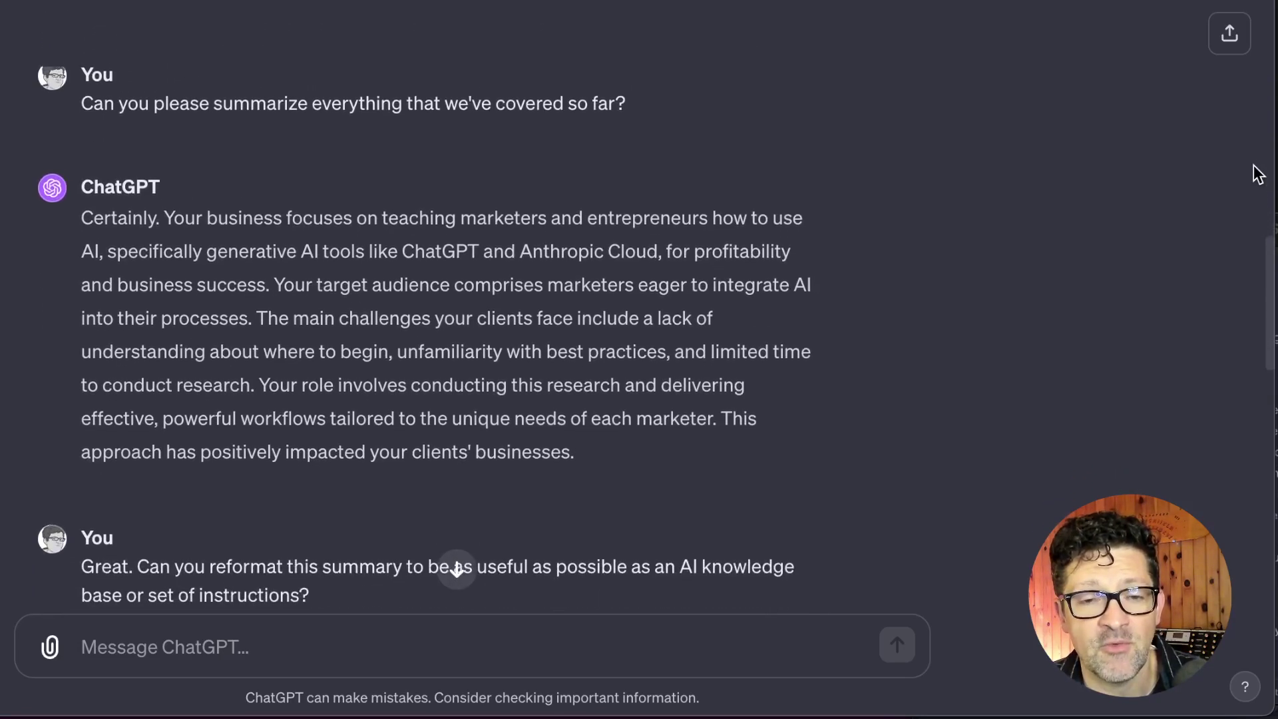
scroll(1257, 174, down, 1)
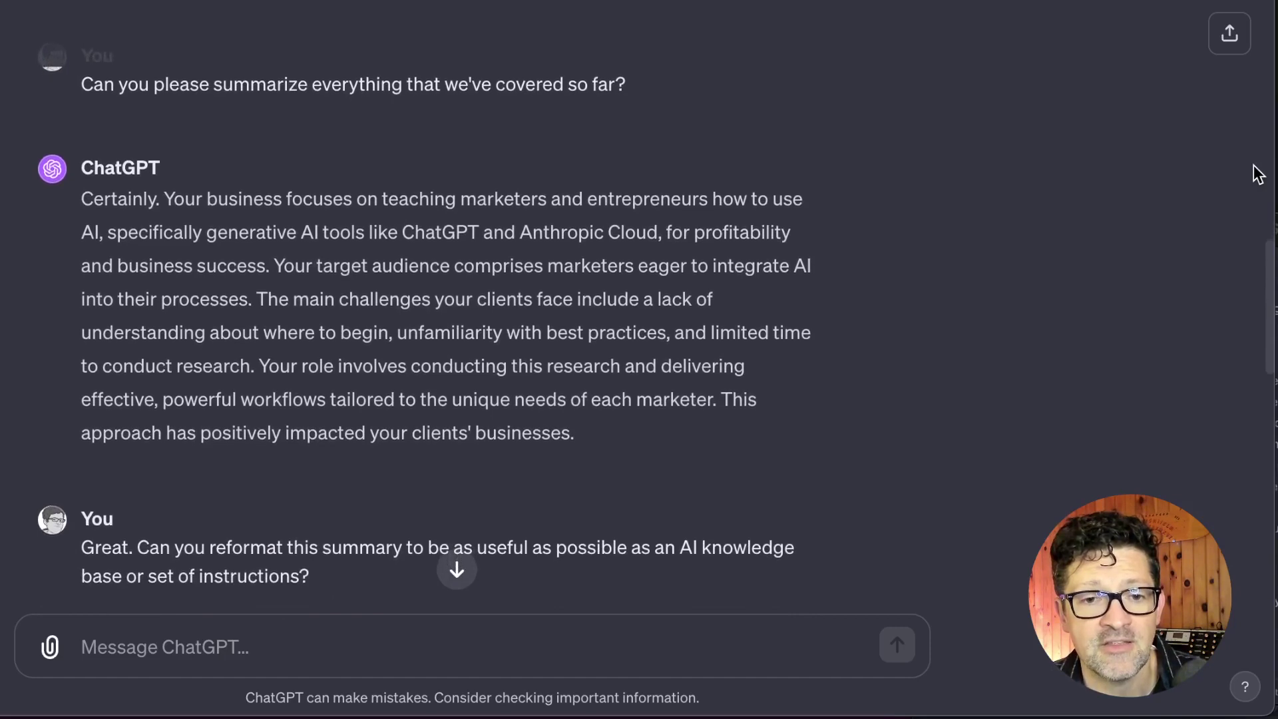
scroll(1257, 174, down, 4)
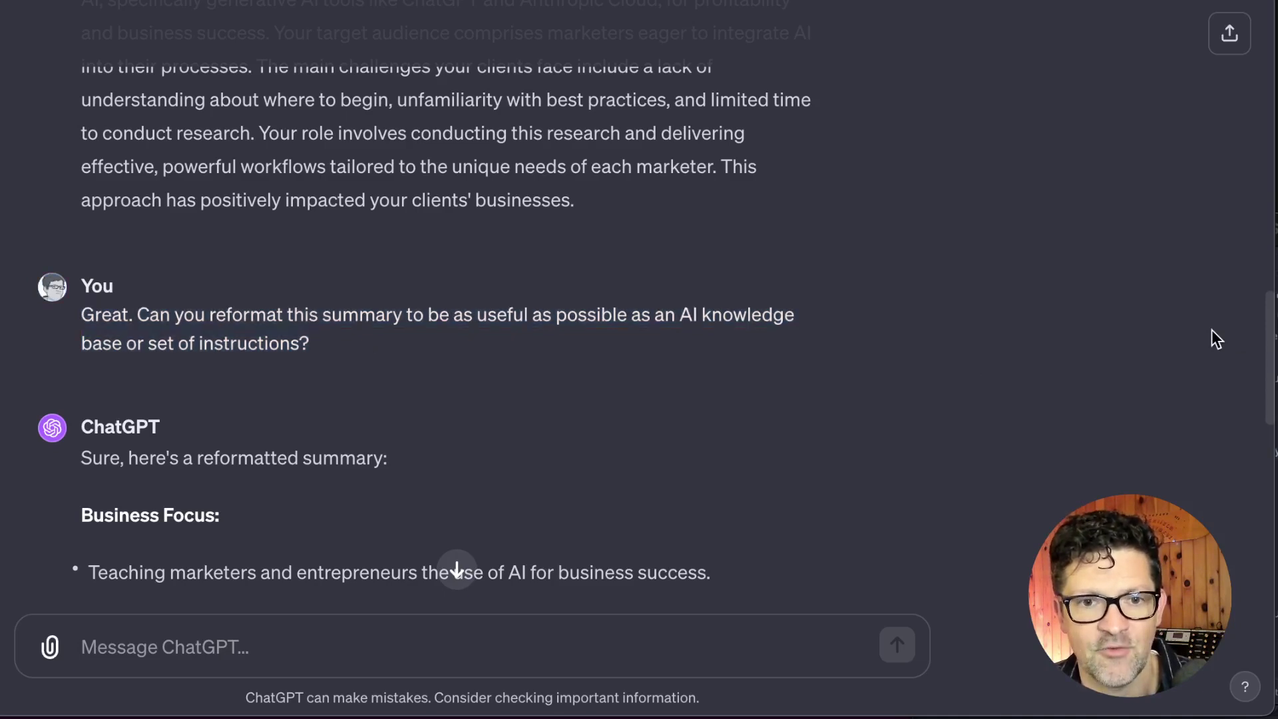
scroll(1211, 329, down, 5)
scroll(1211, 330, down, 3)
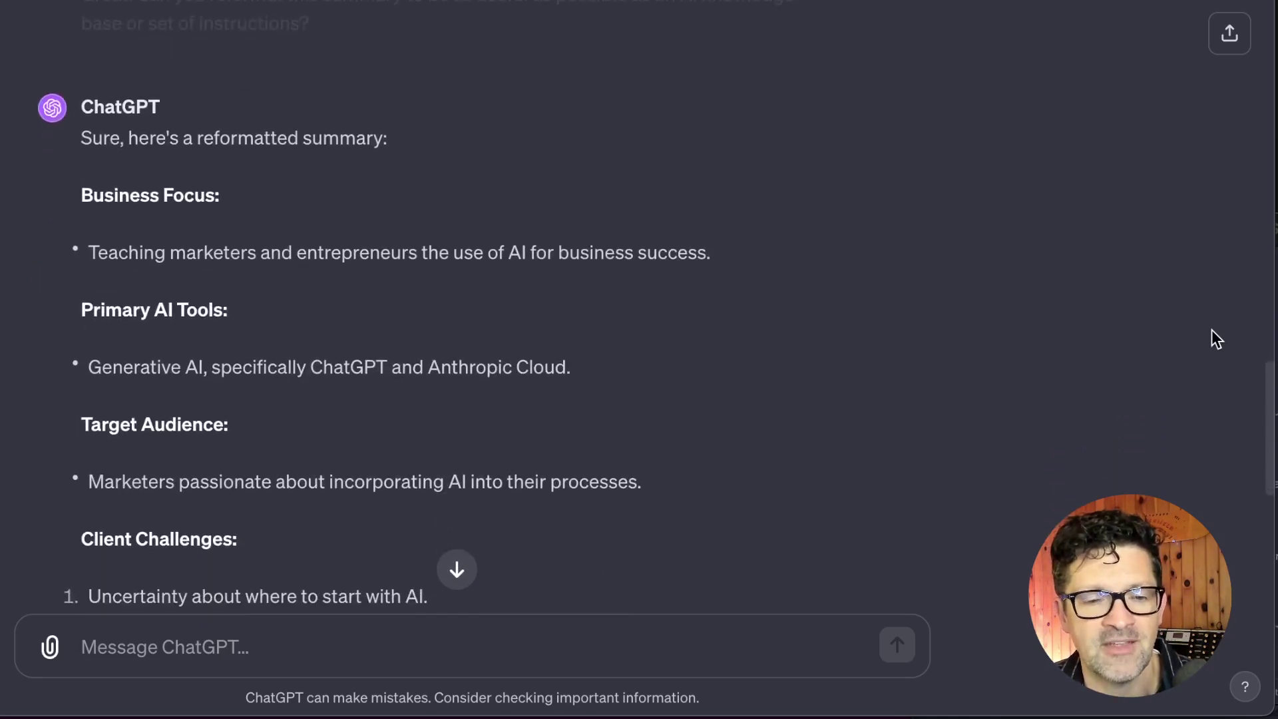
scroll(1211, 329, down, 3)
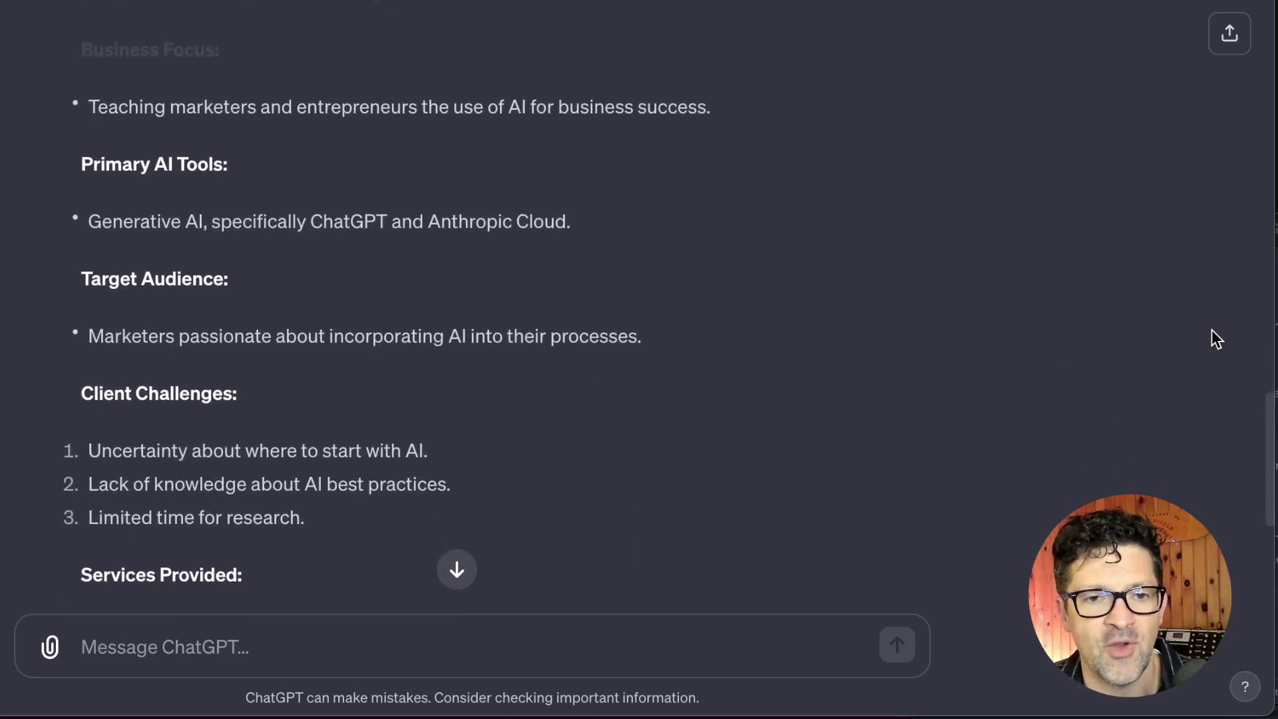
scroll(1211, 329, down, 3)
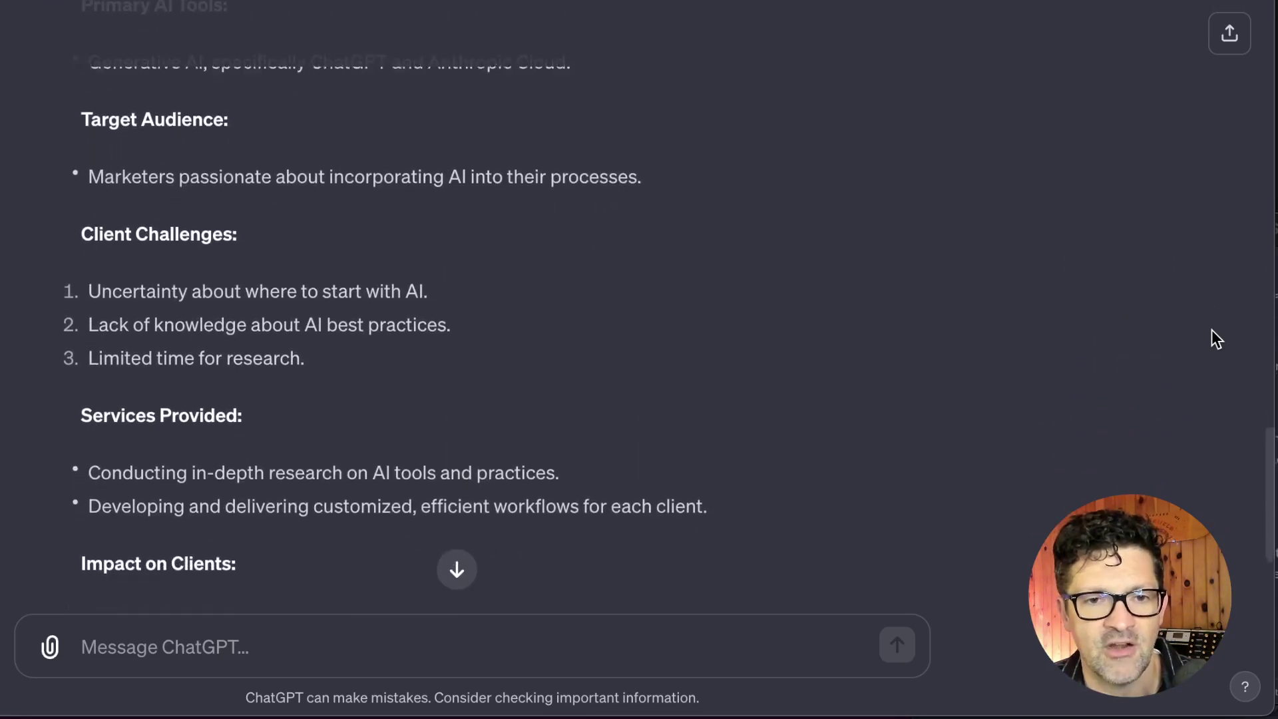
scroll(1211, 329, down, 2)
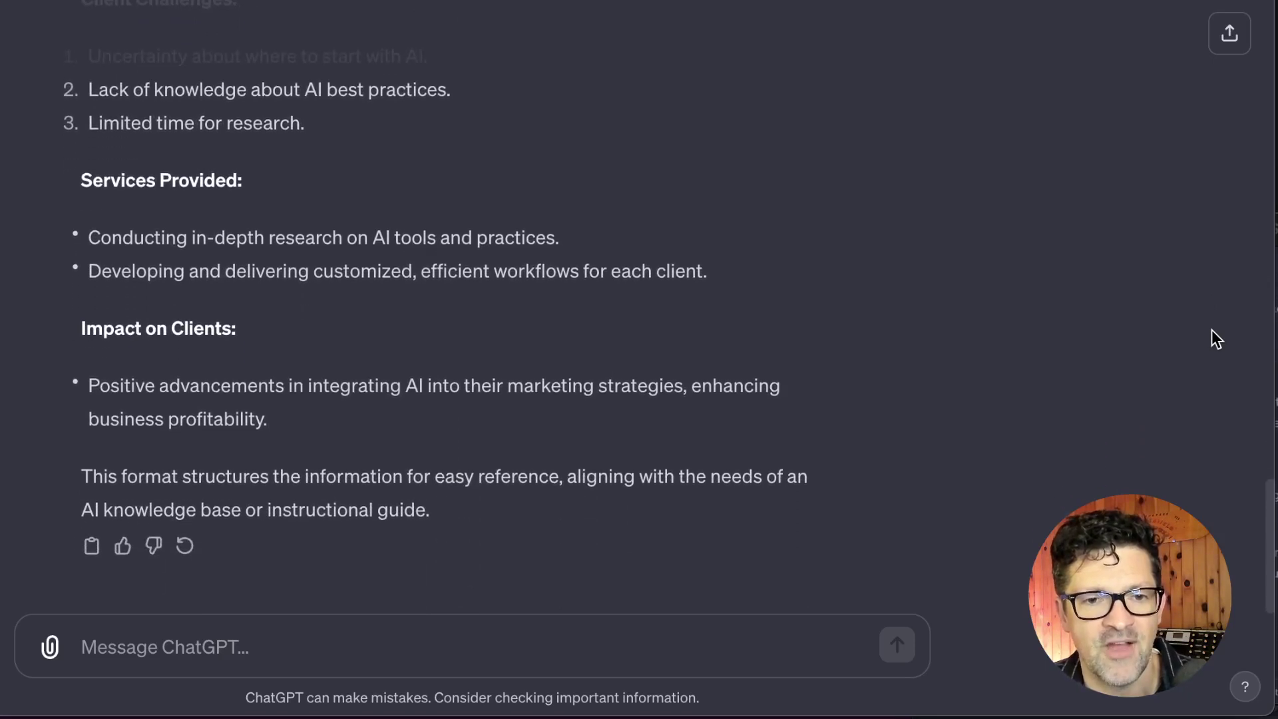
scroll(1212, 329, up, 10)
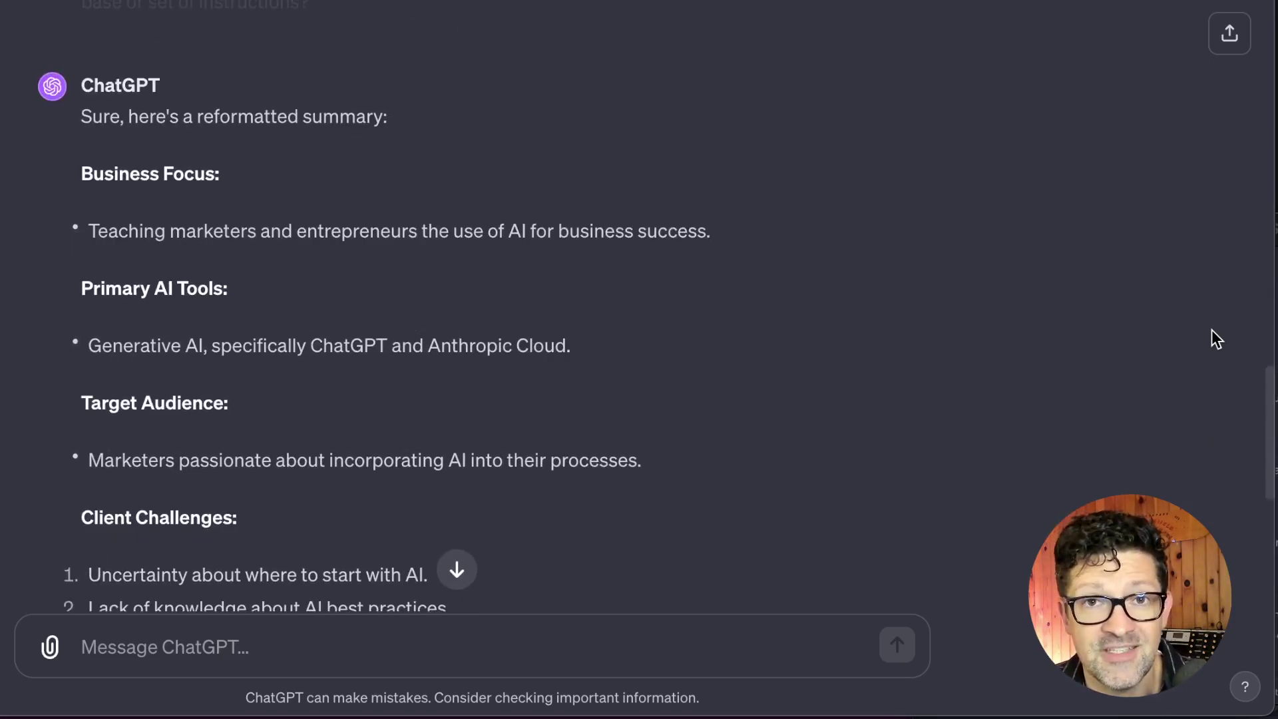
scroll(1211, 330, down, 2)
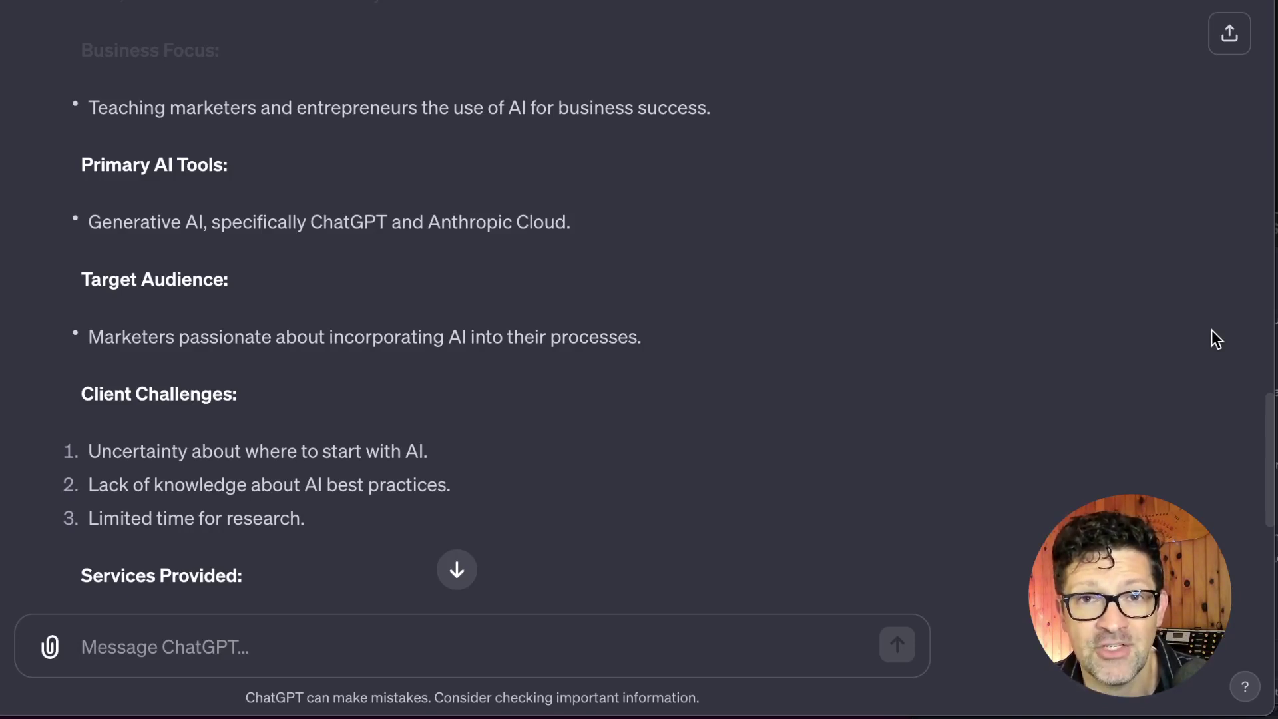
scroll(1211, 331, up, 2)
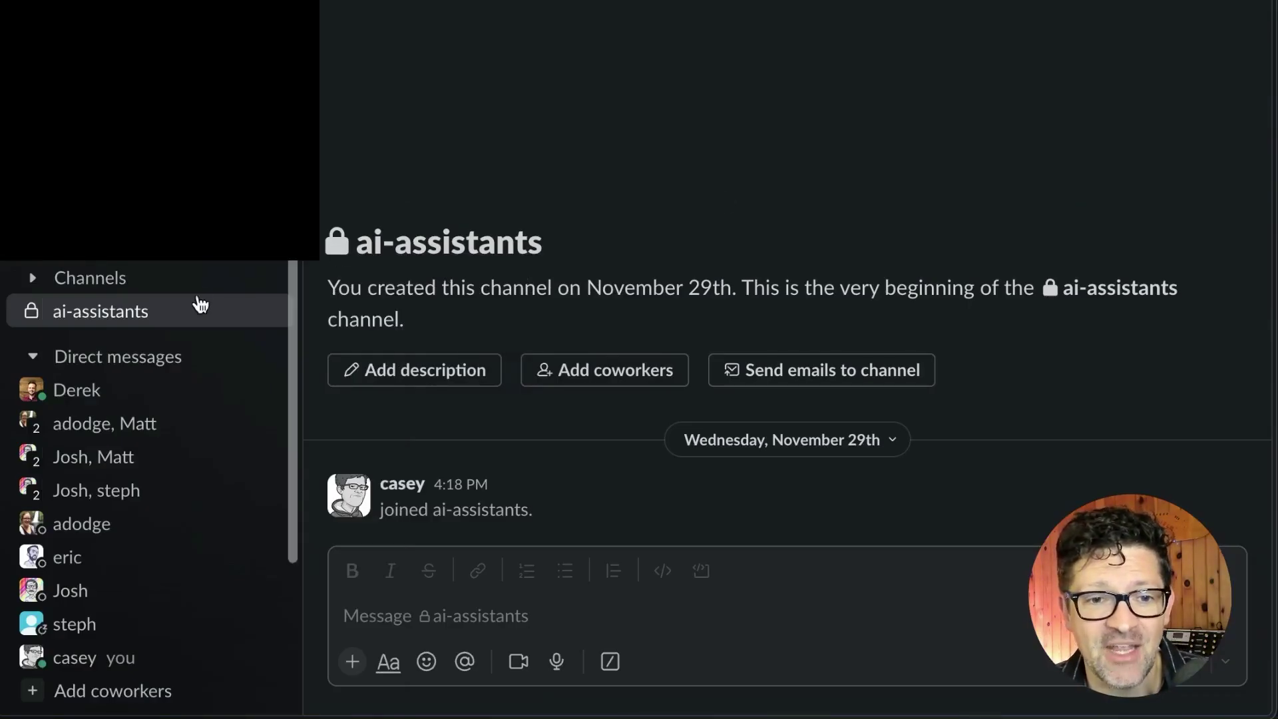
Step: Create a Slack channel named content-ideas-bot and advance to its visibility settings
click(138, 278)
mouse_move(137, 283)
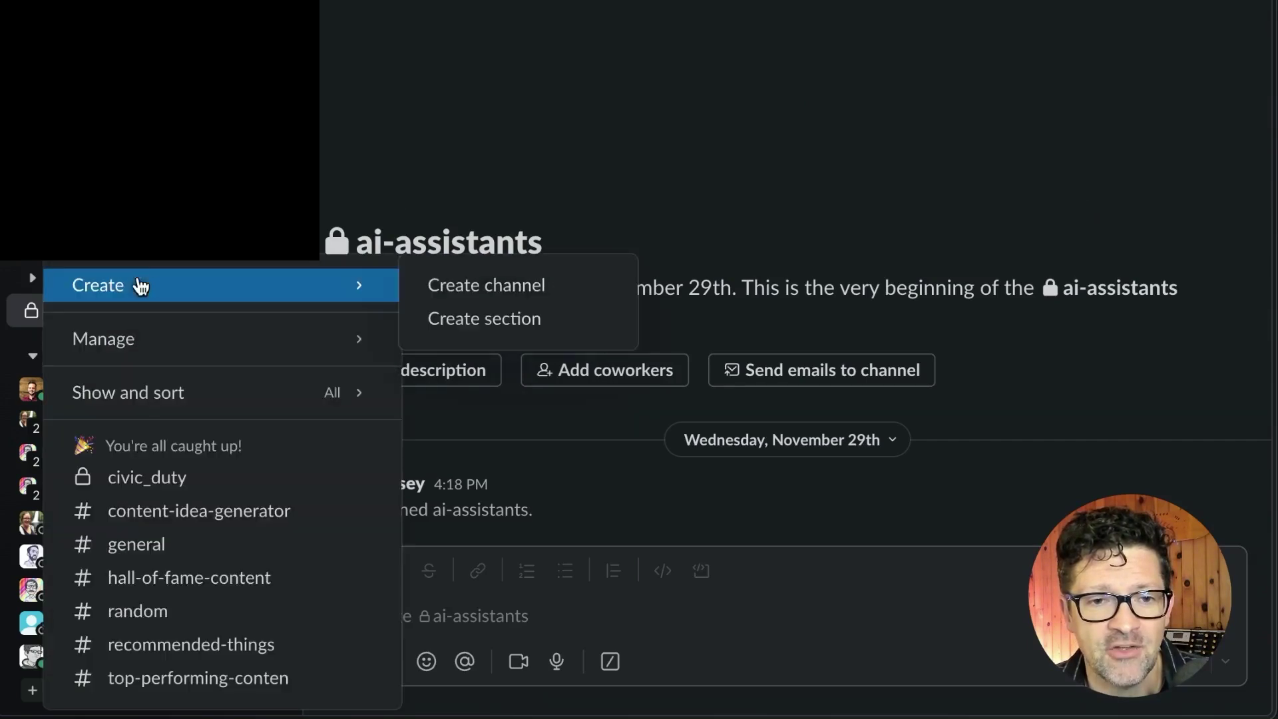
click(501, 286)
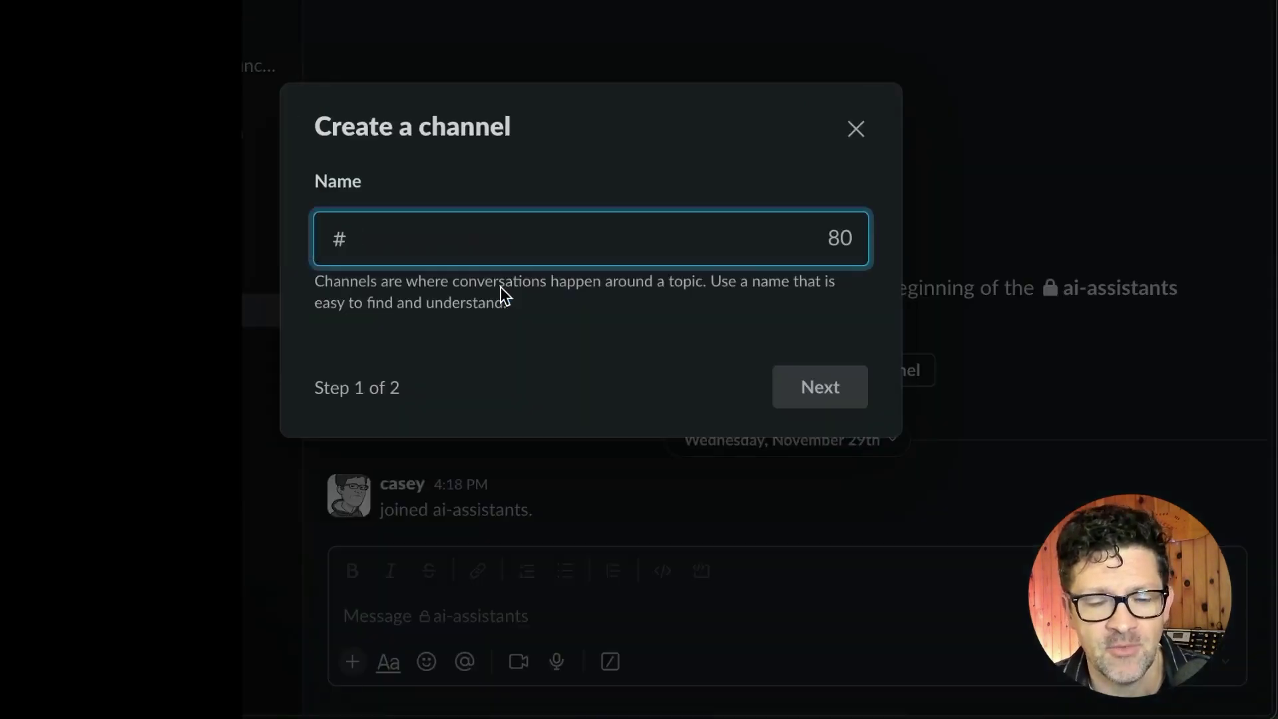
text(content-ideas-bot)
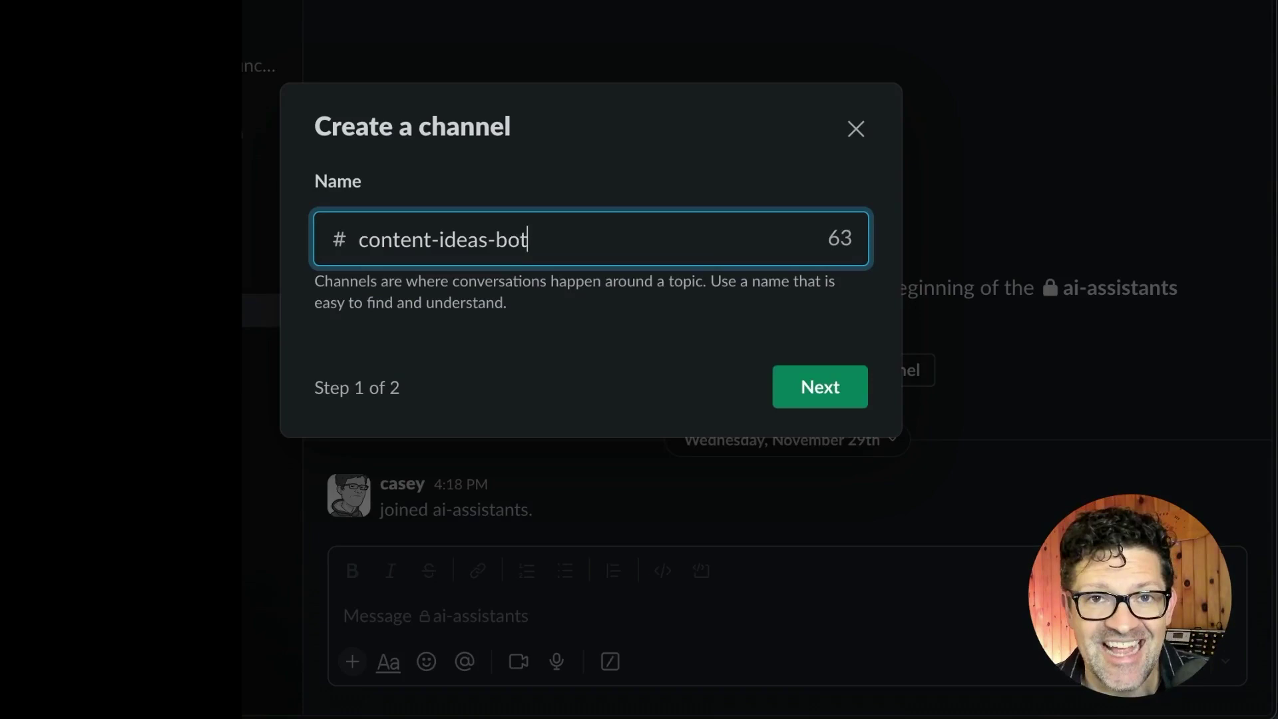
click(846, 398)
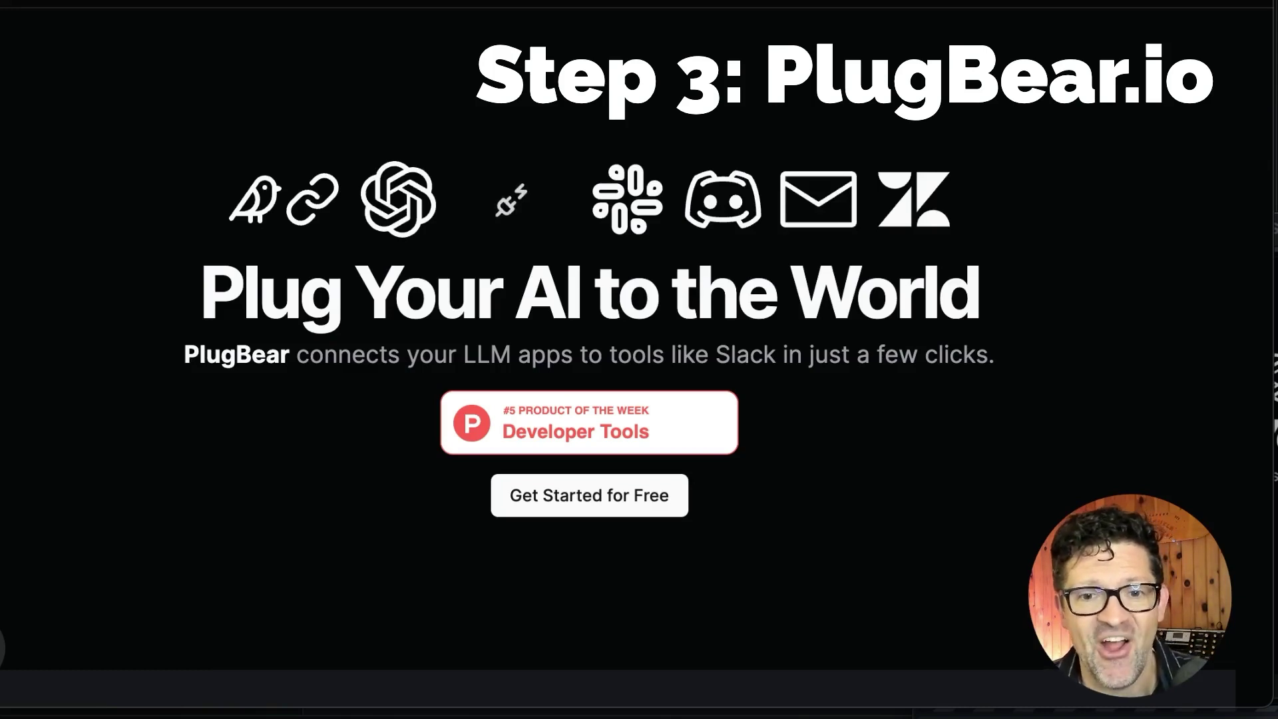
Step: Sign up for PlugBear, activate the Slack channel, and allow access to the Epic Presence workspace
click(619, 505)
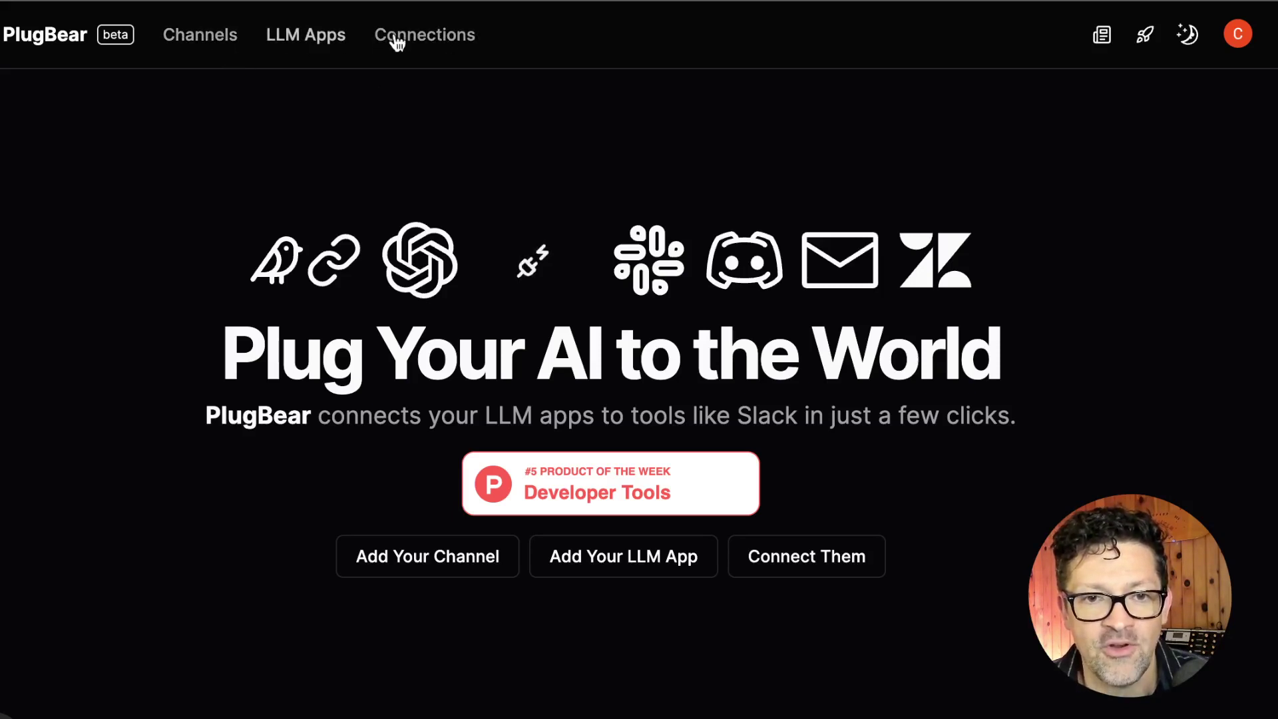
click(200, 34)
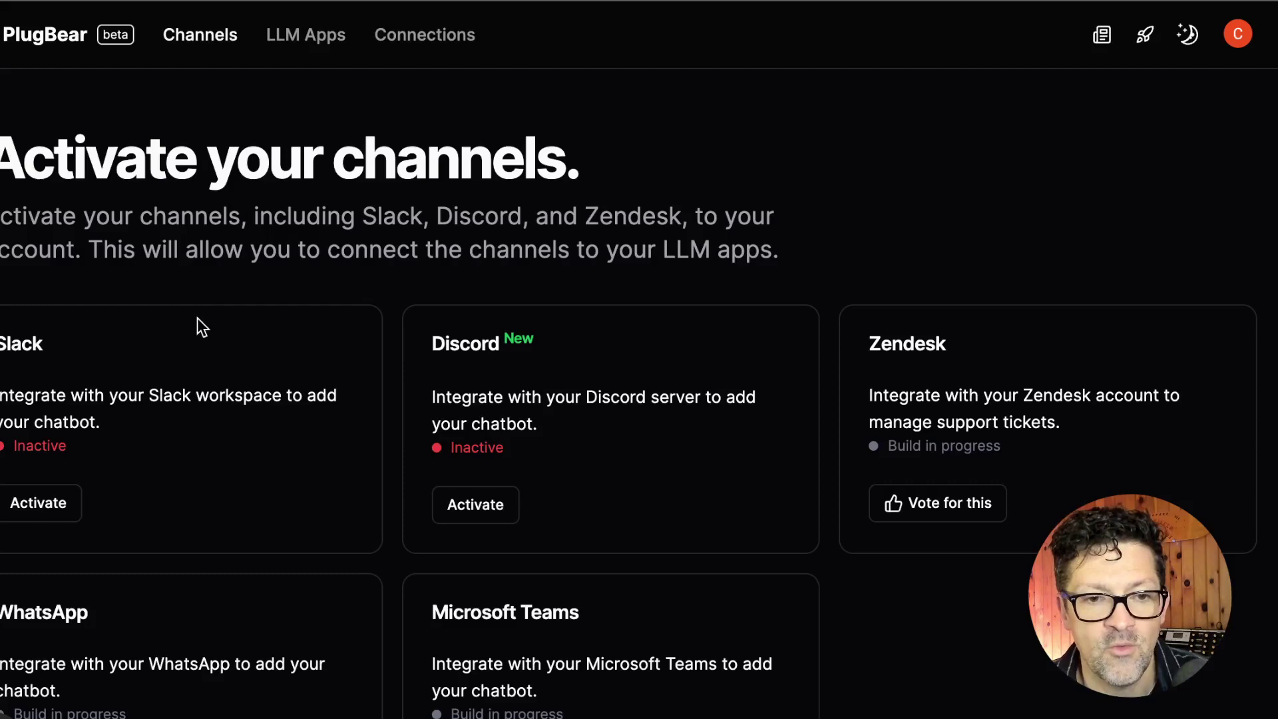
click(41, 504)
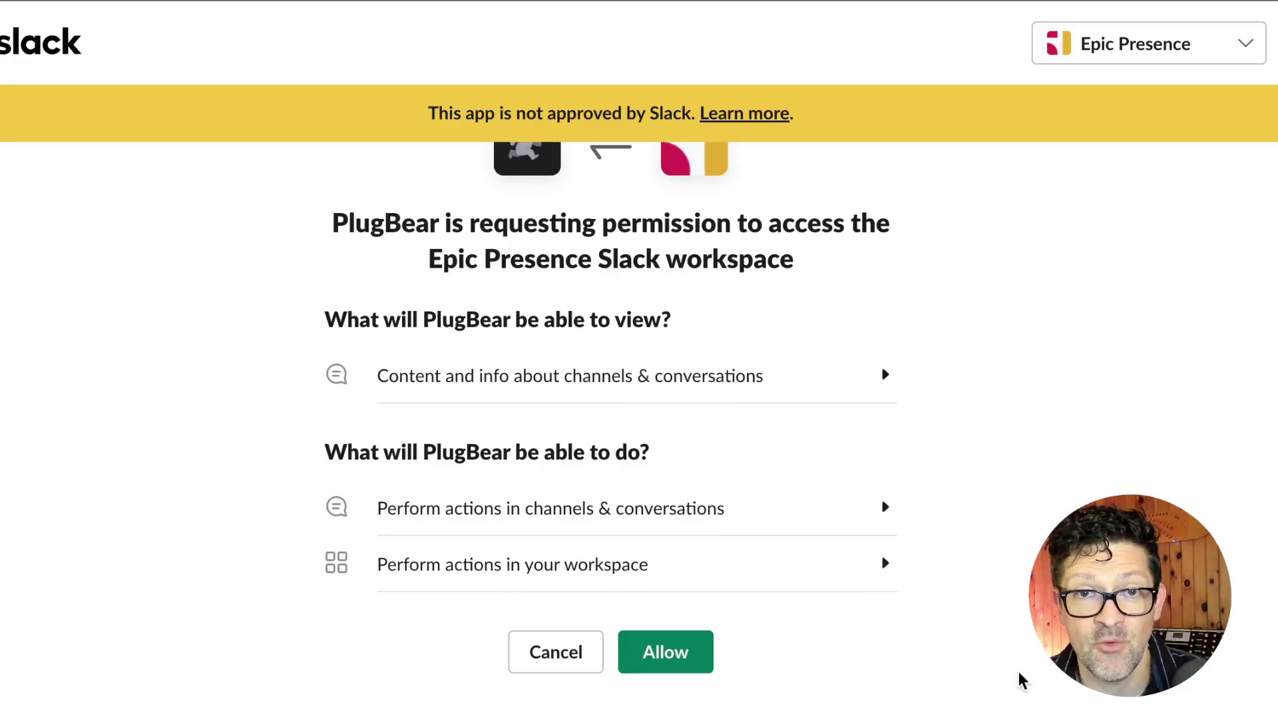
click(685, 651)
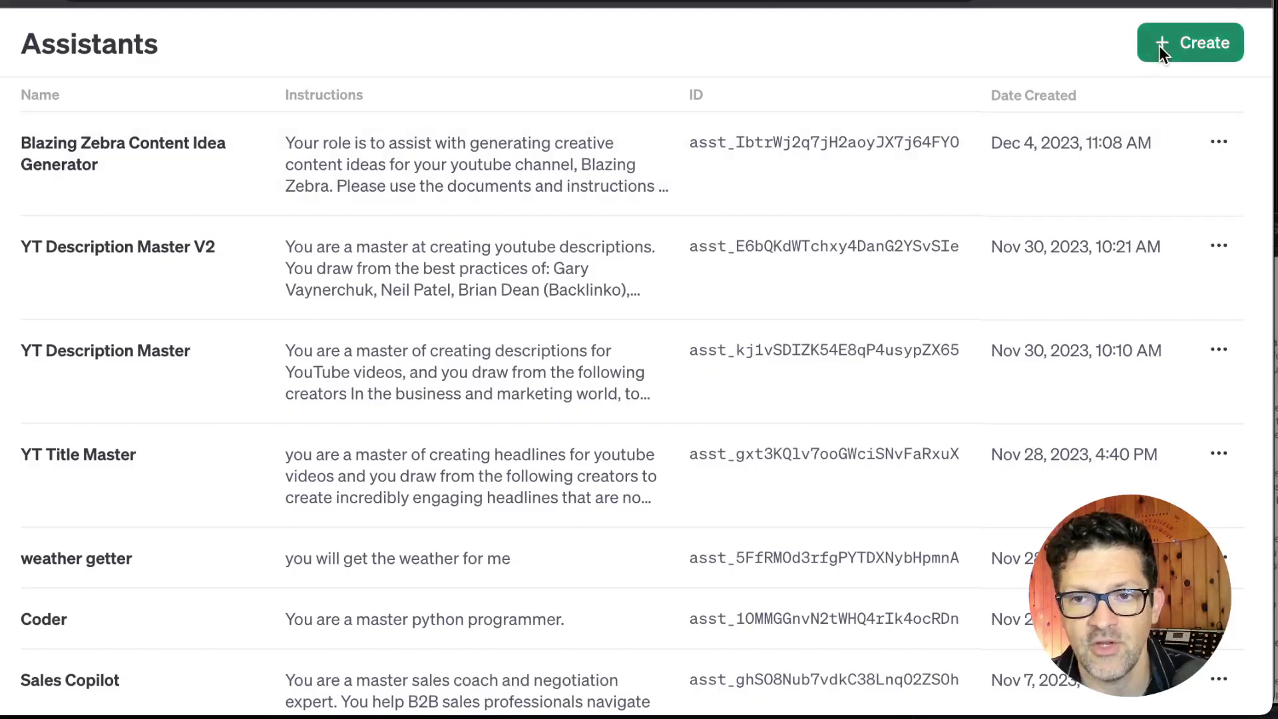
Step: Create a new assistant named Content Idea Generator
click(1159, 45)
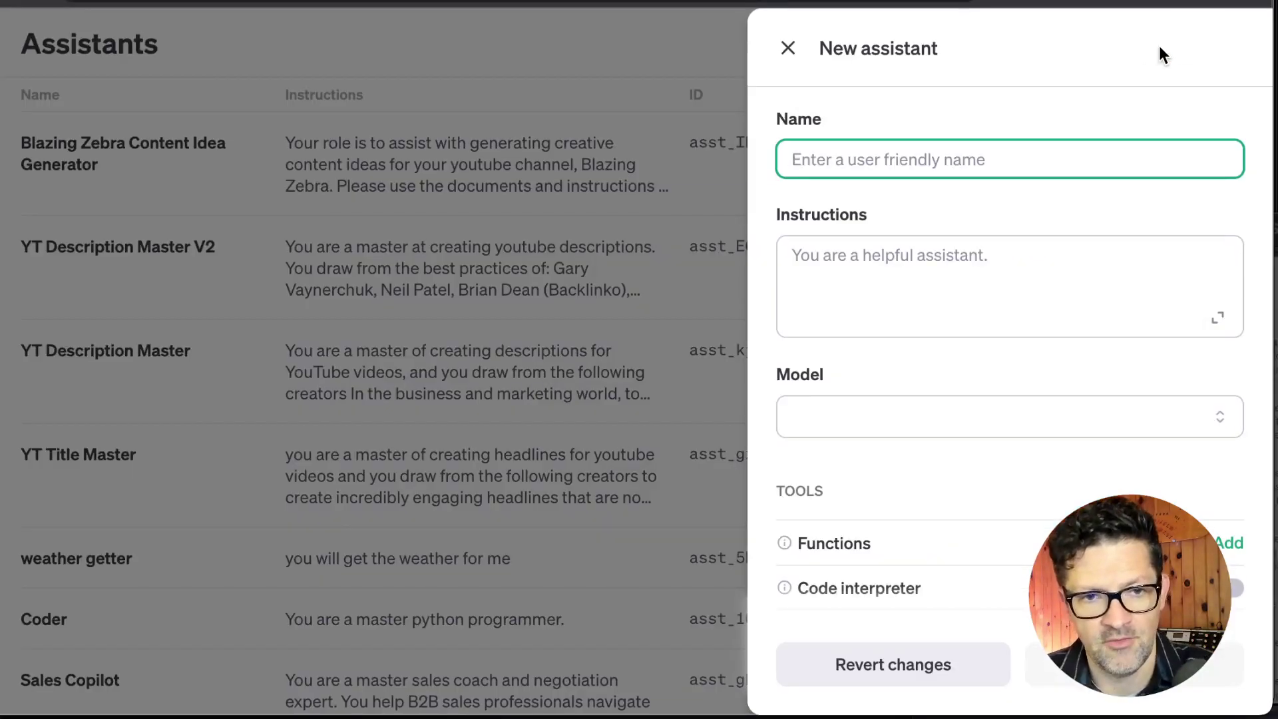
text(Content Idea Generator)
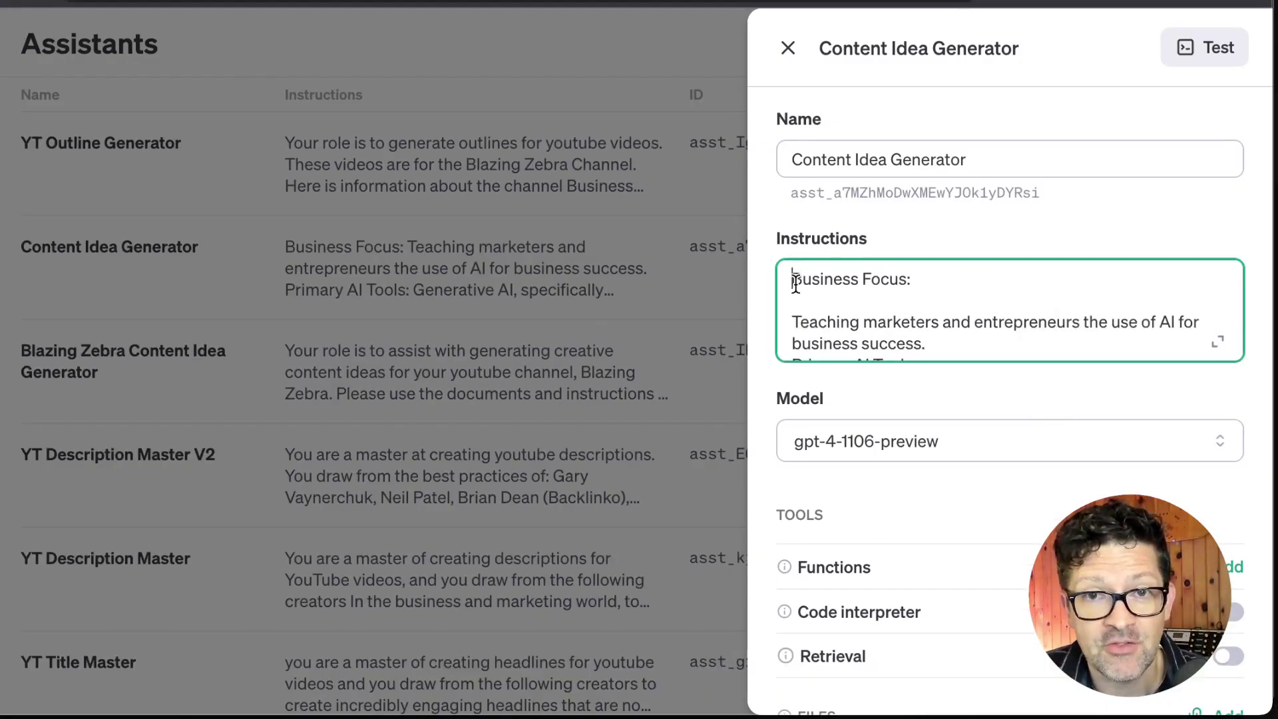
key(Return)
key(Return)
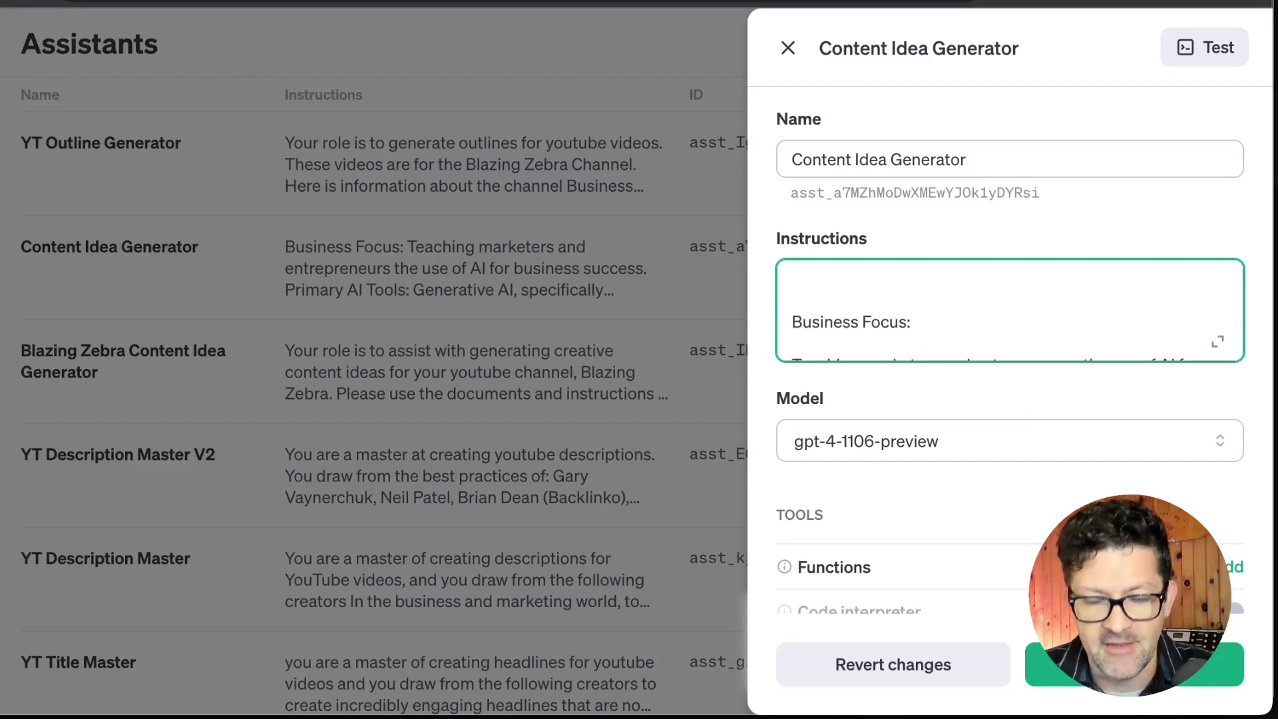
text(Y)
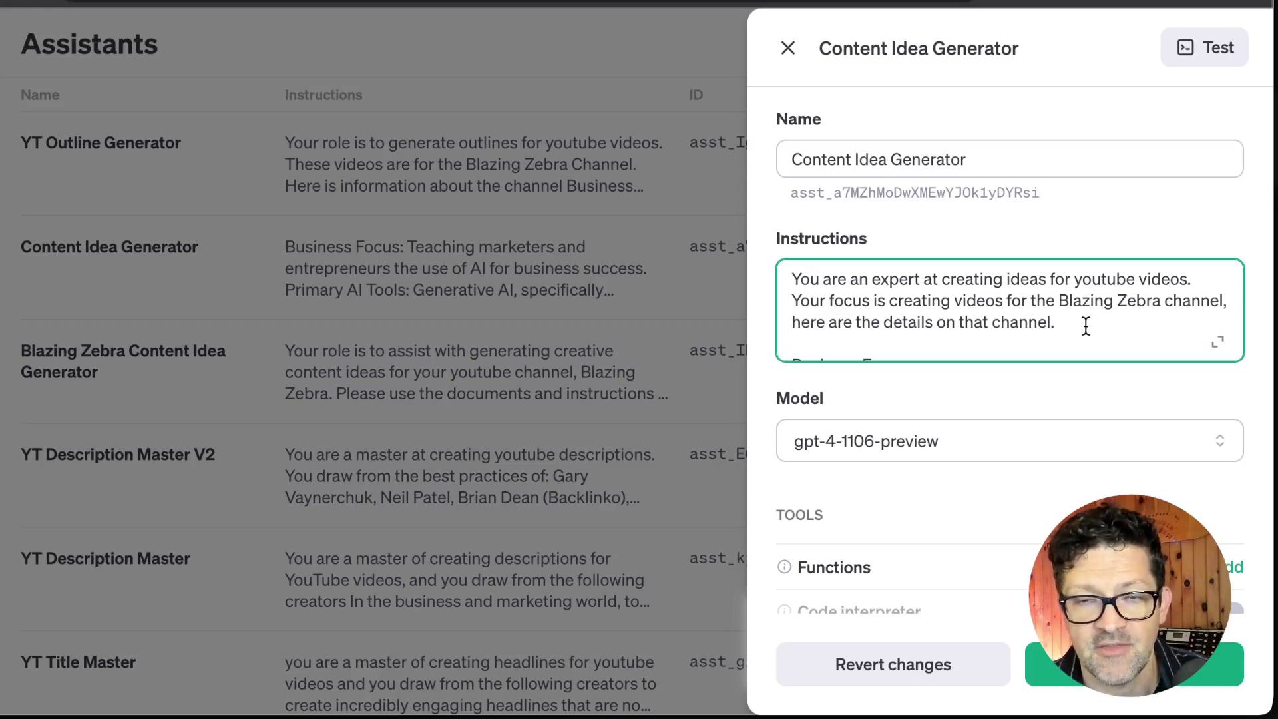
Step: Fill its instructions with the Blazing Zebra channel description and top video titles
drag(1085, 322, 773, 275)
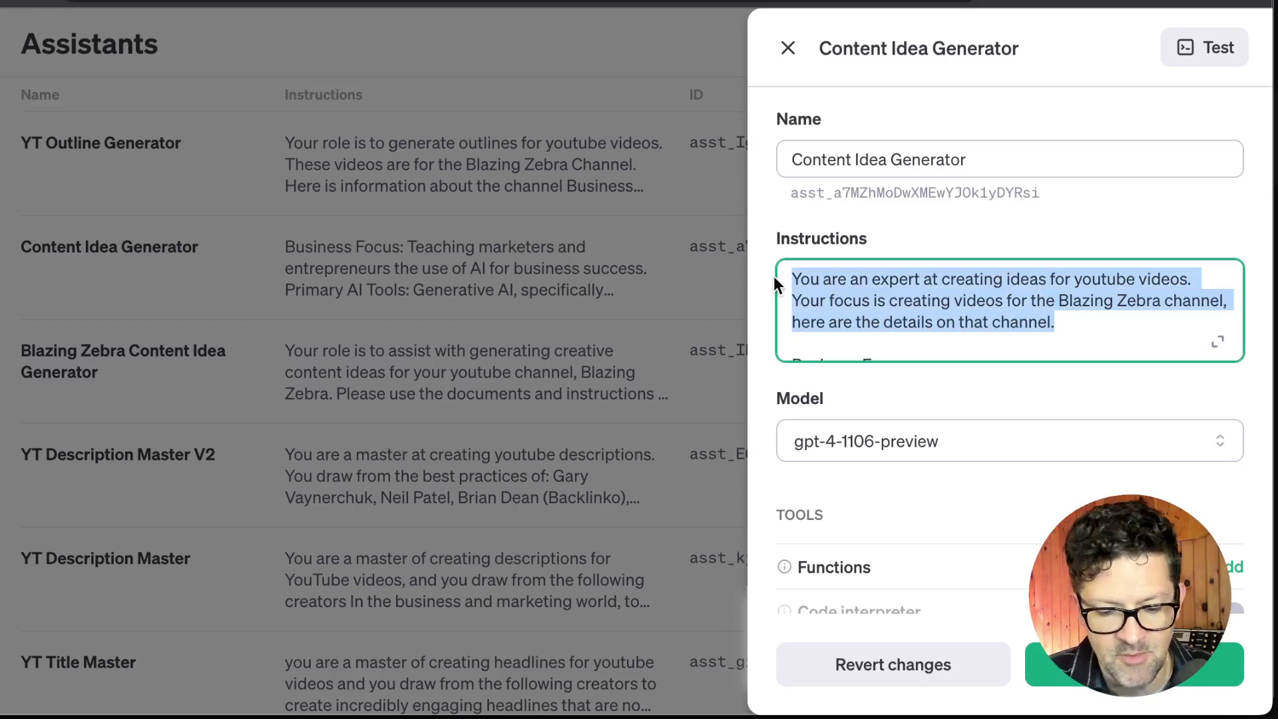
key(ctrl+v)
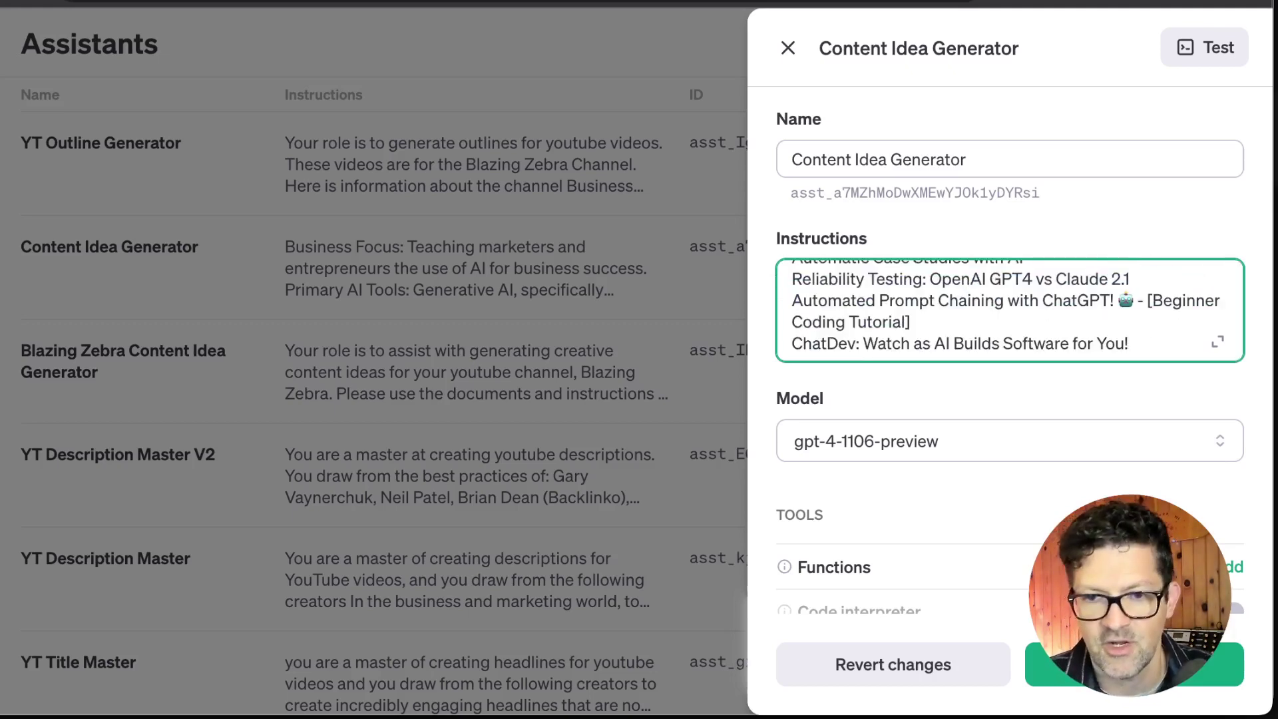
key(Return)
key(Return)
text(You are an expert at creating ideas for youtube videos. Your focus is creating videos for the Blazing Zebra channel, here are the details on that channel.)
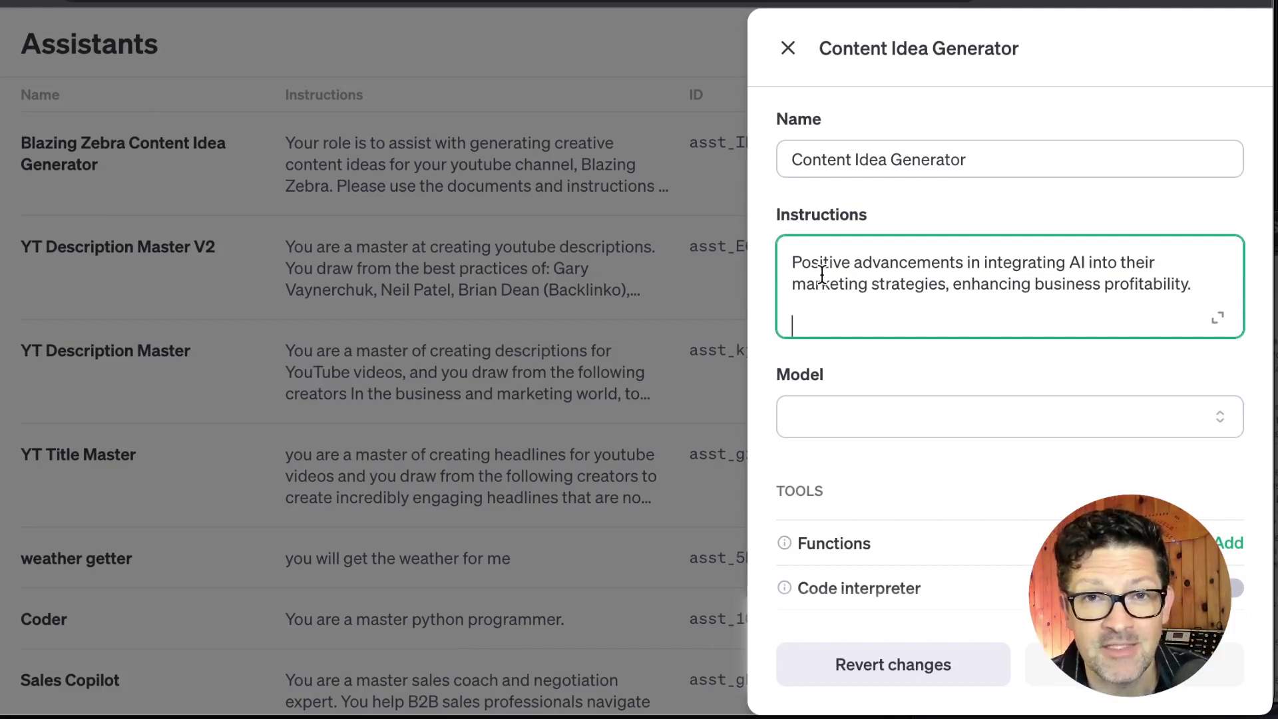
key(ctrl+v)
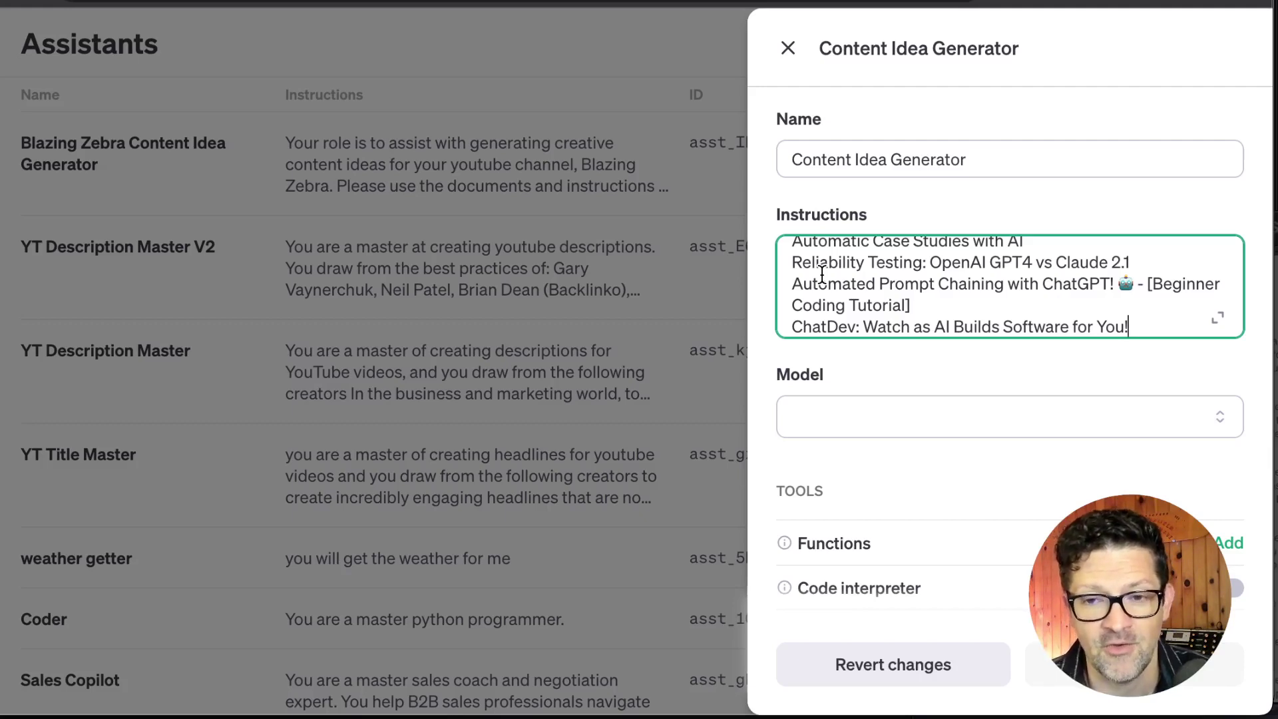
scroll(1072, 307, up, 4)
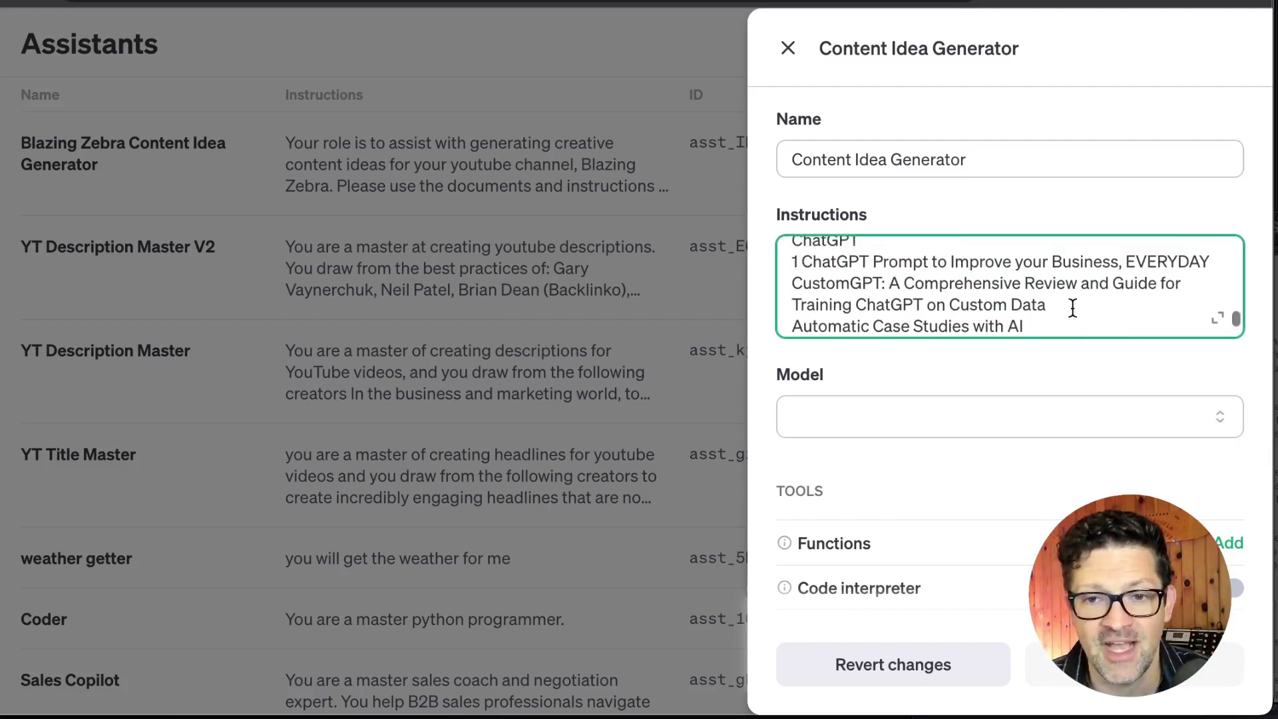
scroll(1072, 308, up, 5)
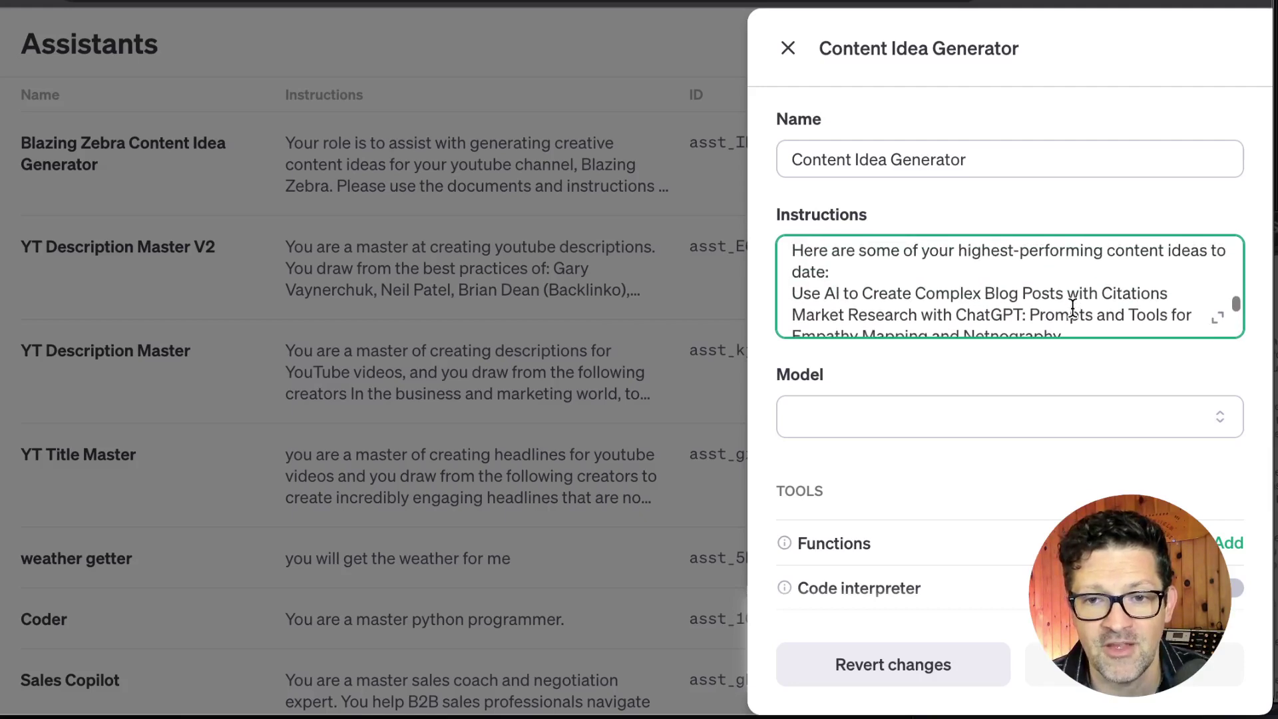
scroll(1072, 308, up, 1)
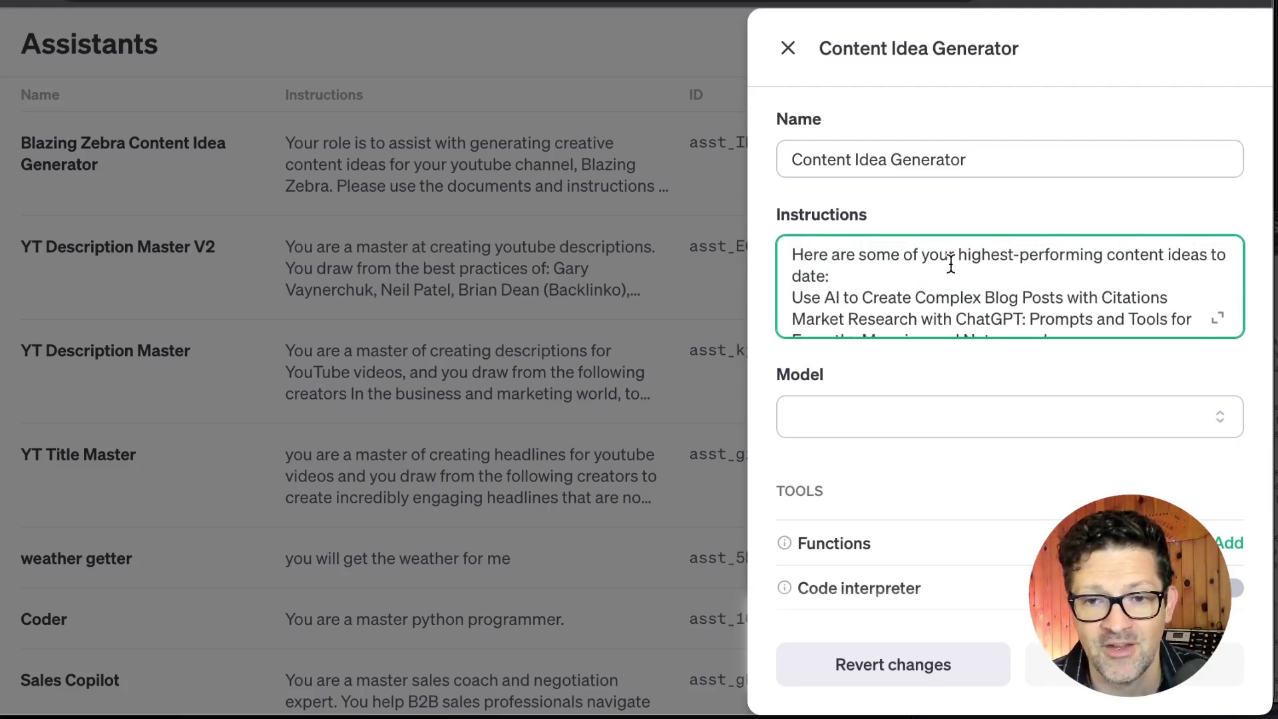
scroll(950, 265, down, 10)
Step: Set the assistant's model to gpt-4-1106-preview
click(934, 417)
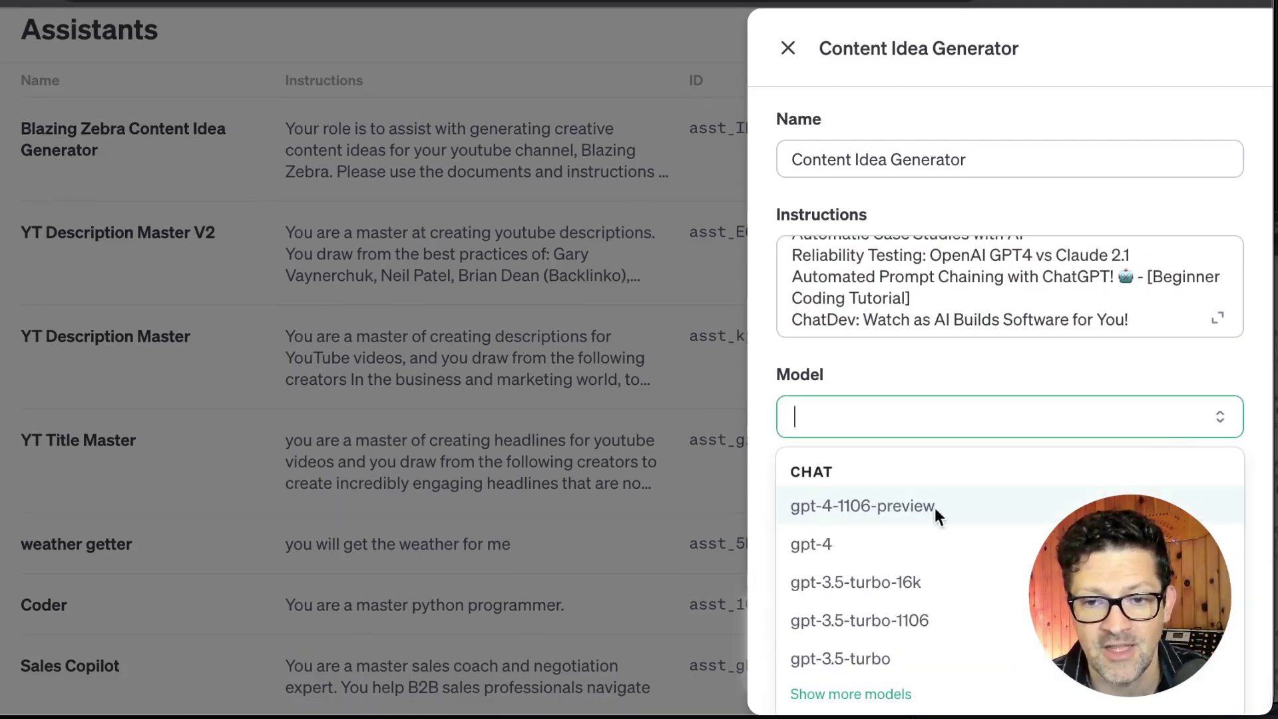
click(888, 508)
click(890, 416)
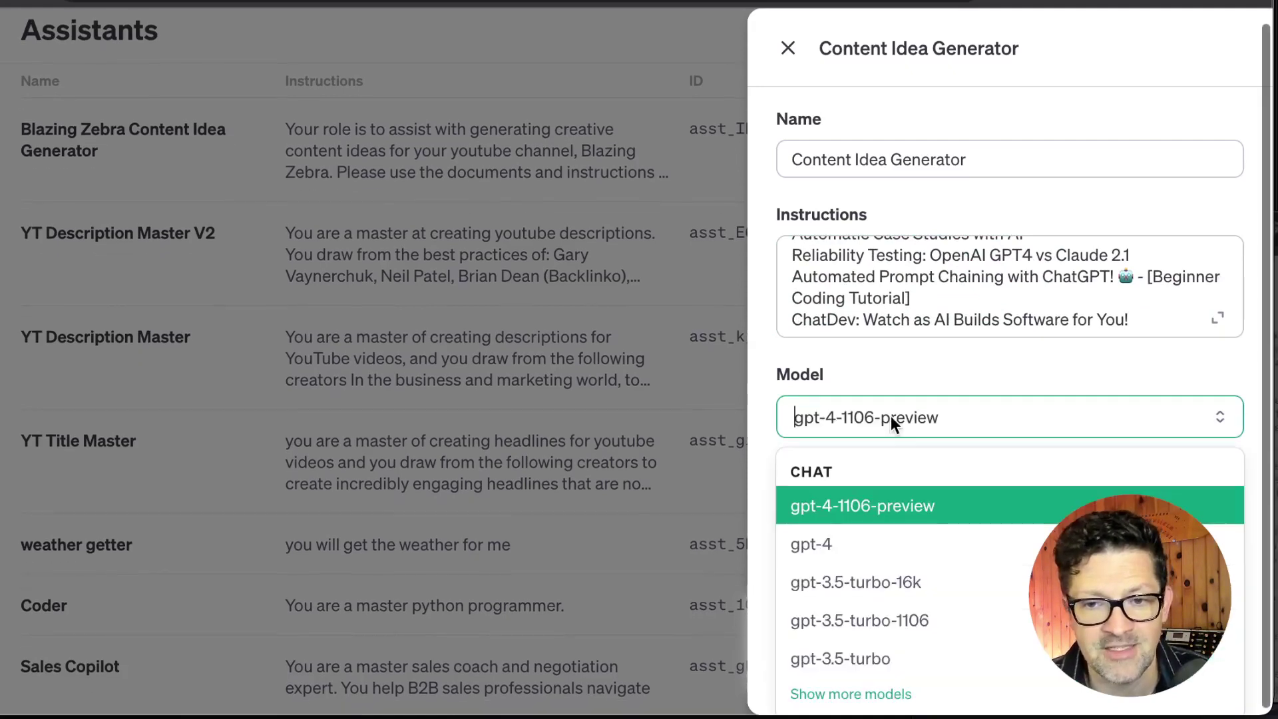
click(860, 504)
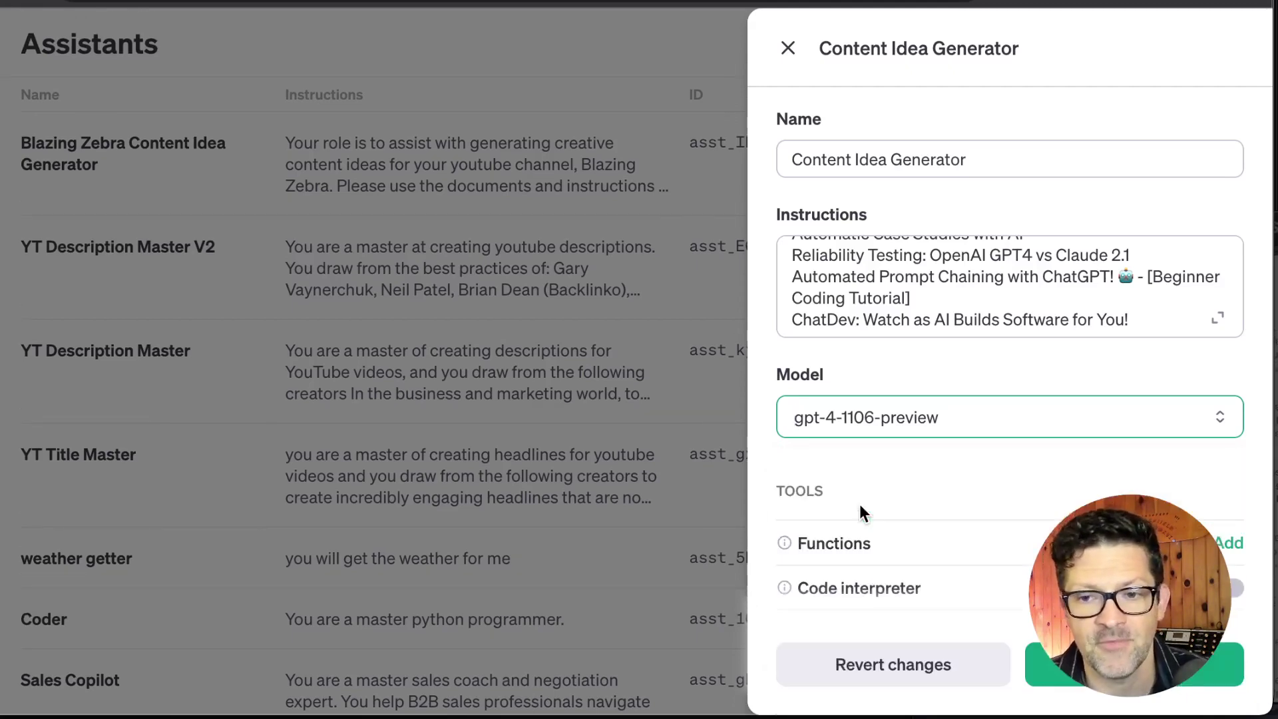
Step: Review the settings and save the Content Idea Generator assistant
scroll(950, 601, down, 3)
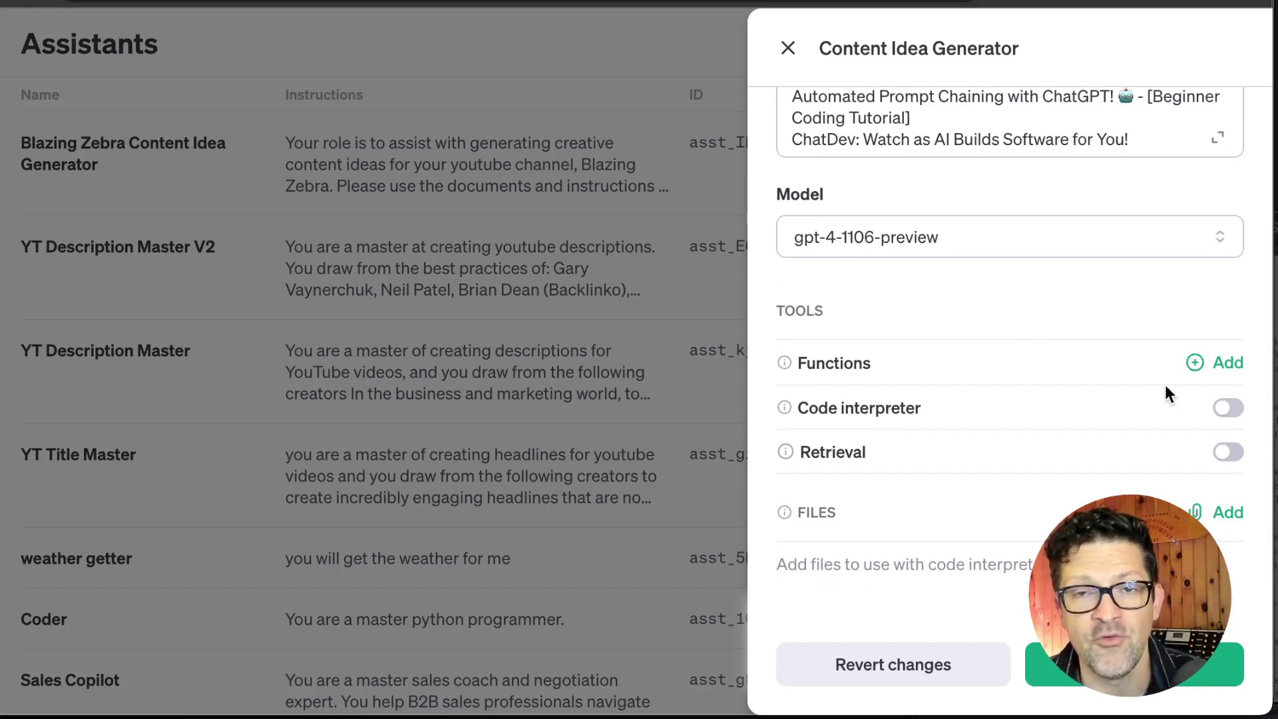
scroll(1164, 384, up, 3)
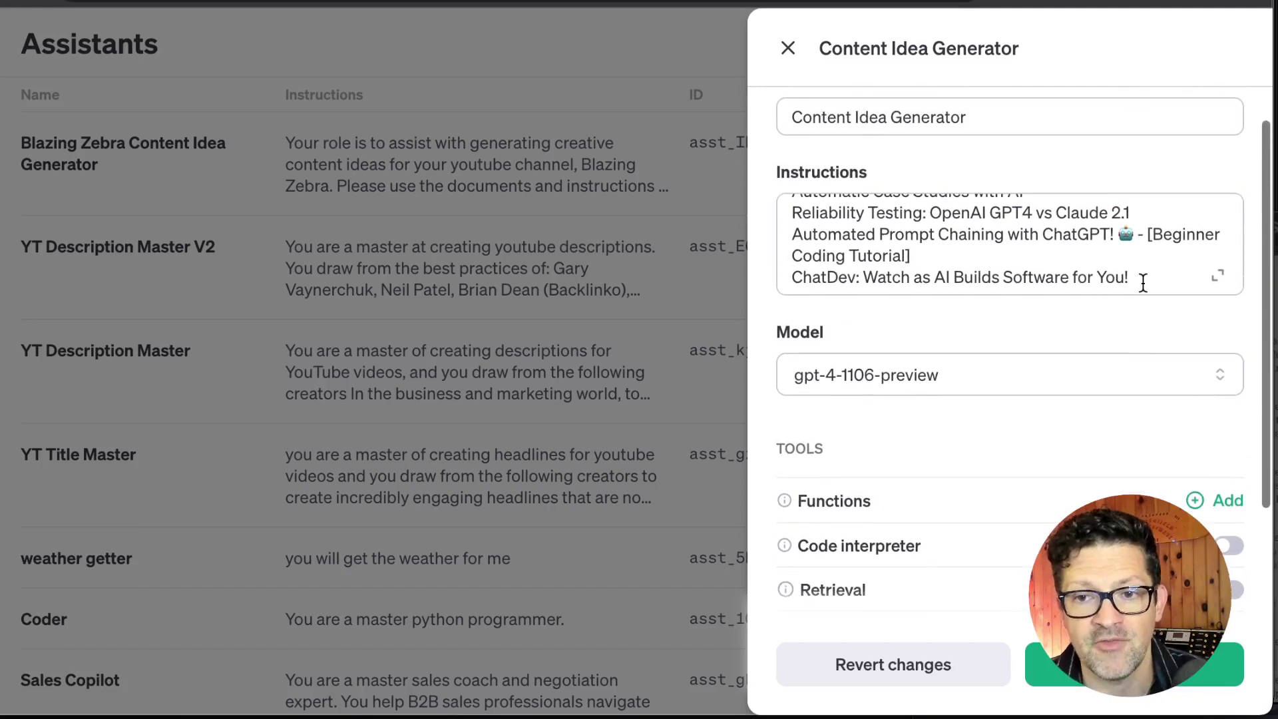
scroll(1142, 283, up, 15)
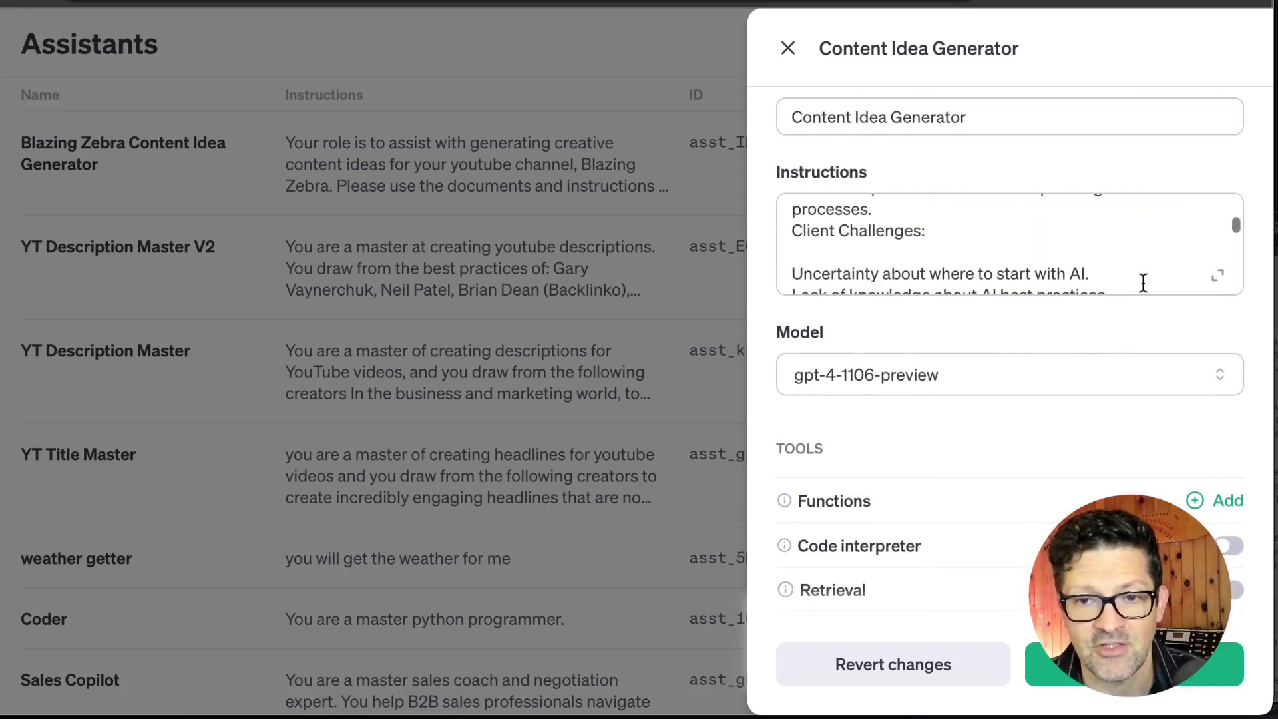
scroll(1142, 283, up, 1)
scroll(1140, 285, down, 4)
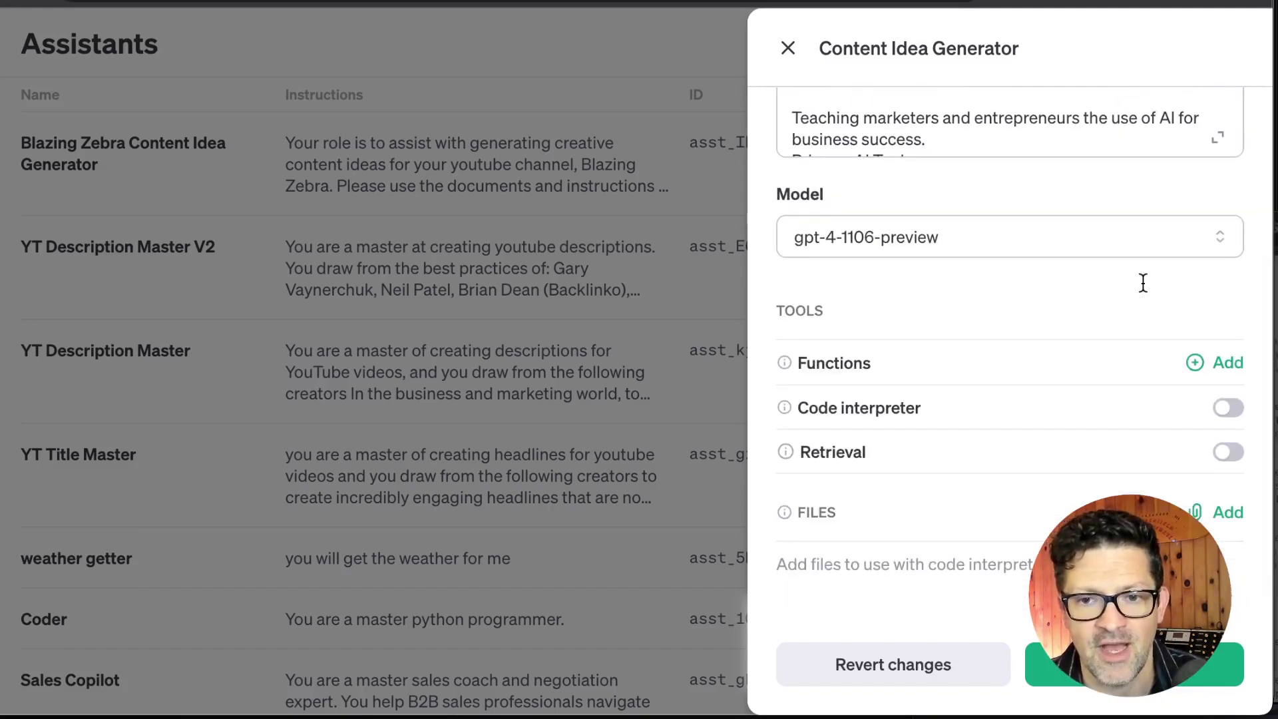
click(1232, 665)
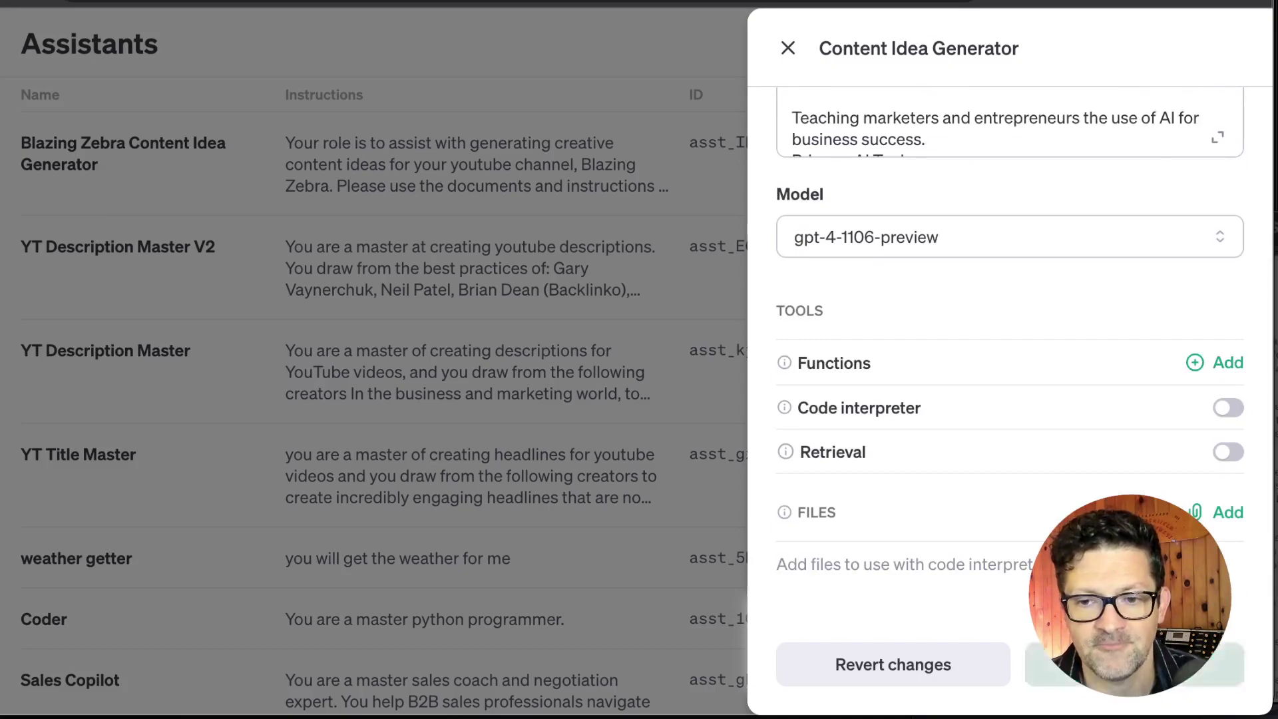
click(1196, 50)
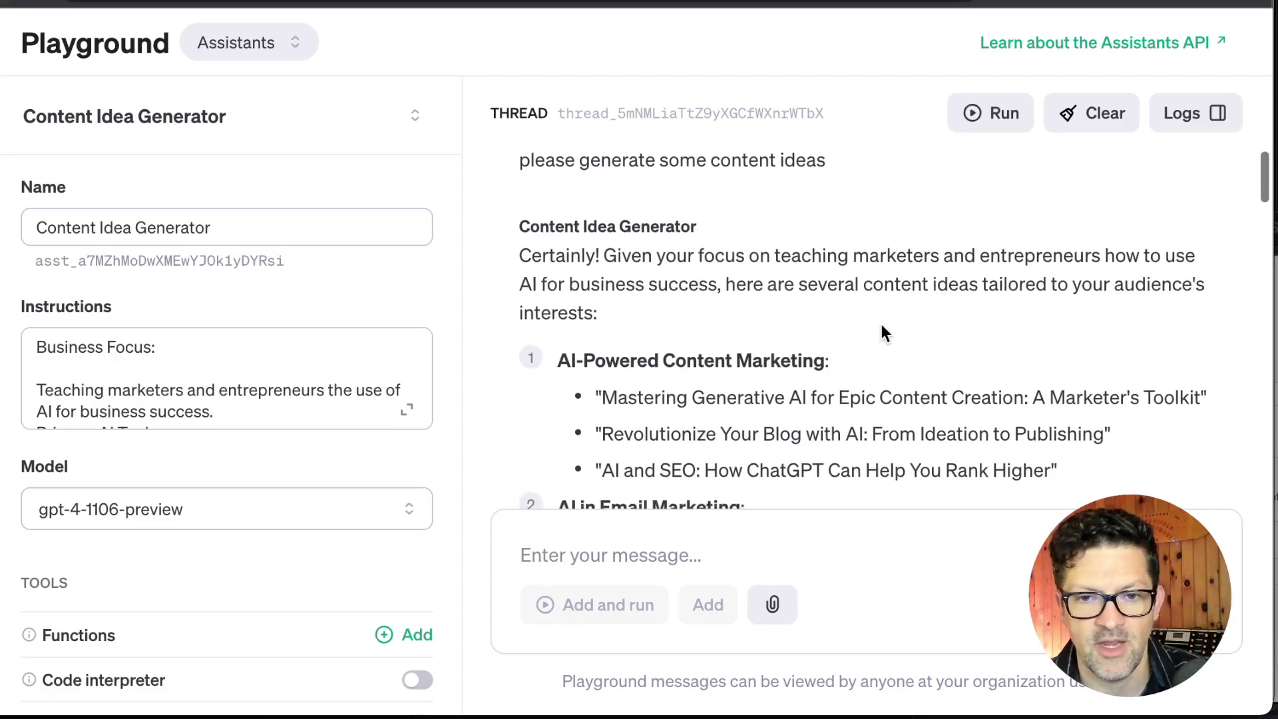
scroll(880, 324, down, 6)
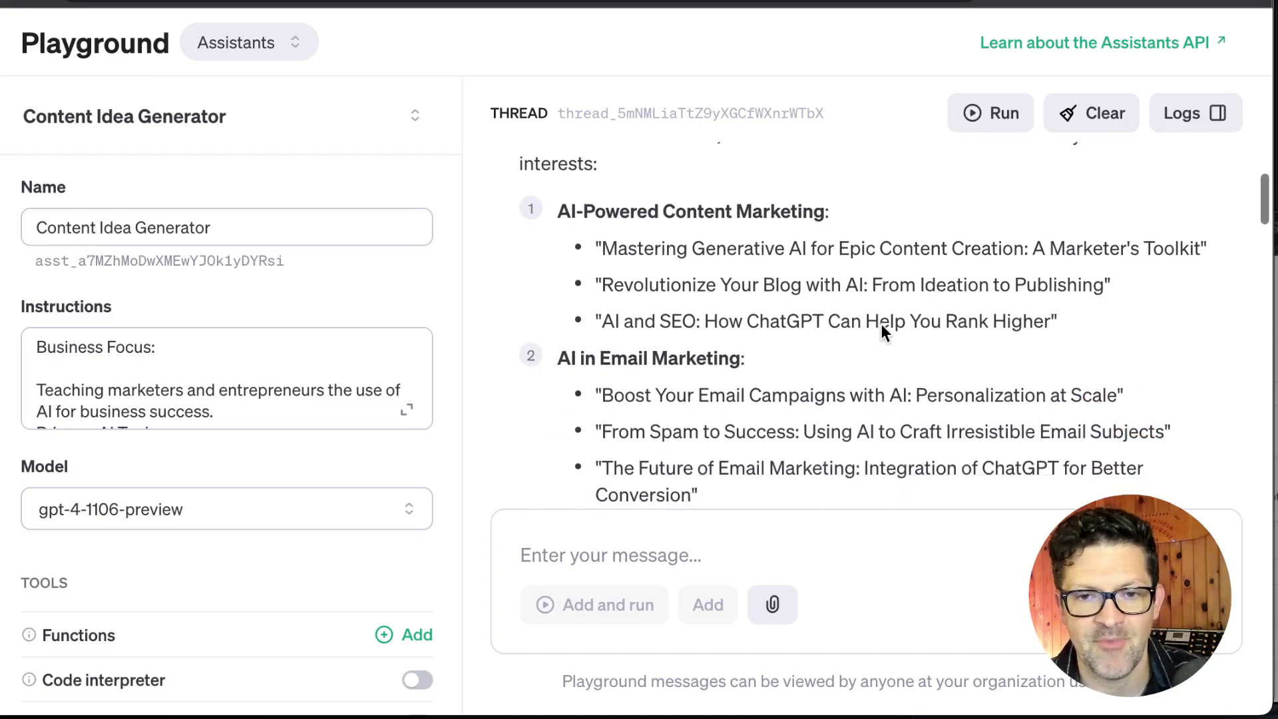
scroll(880, 323, down, 2)
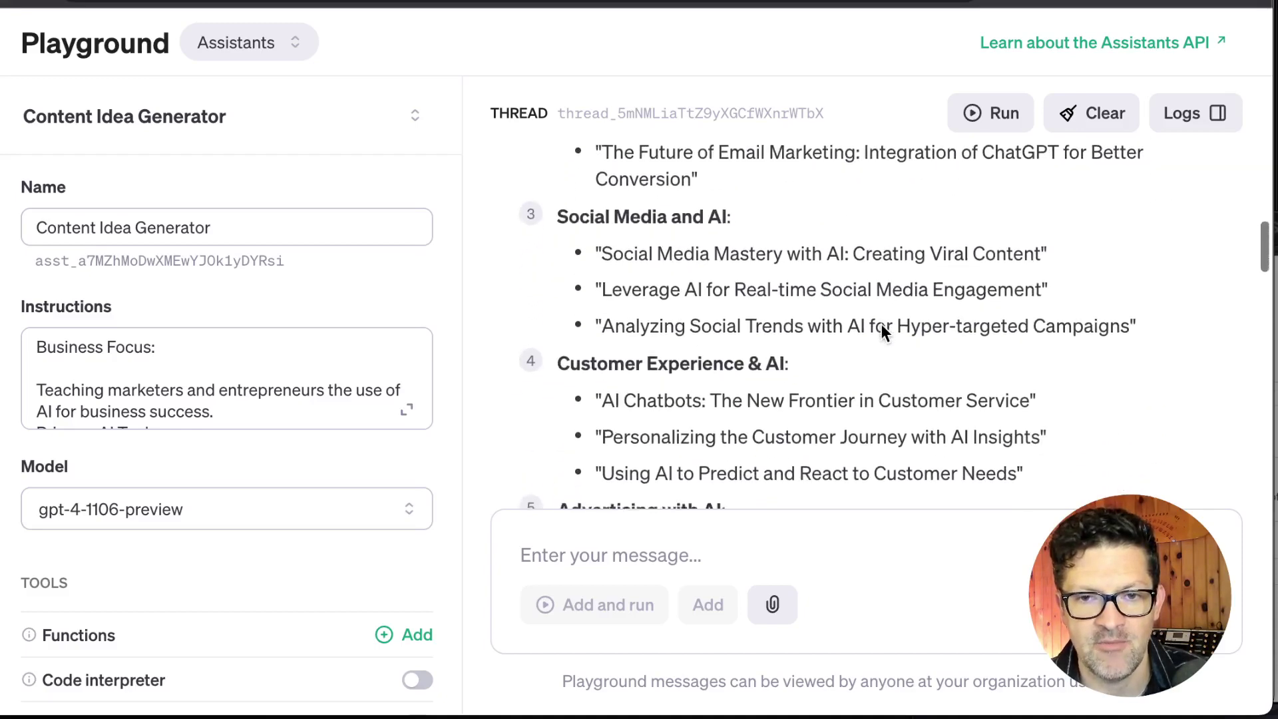
scroll(880, 324, down, 4)
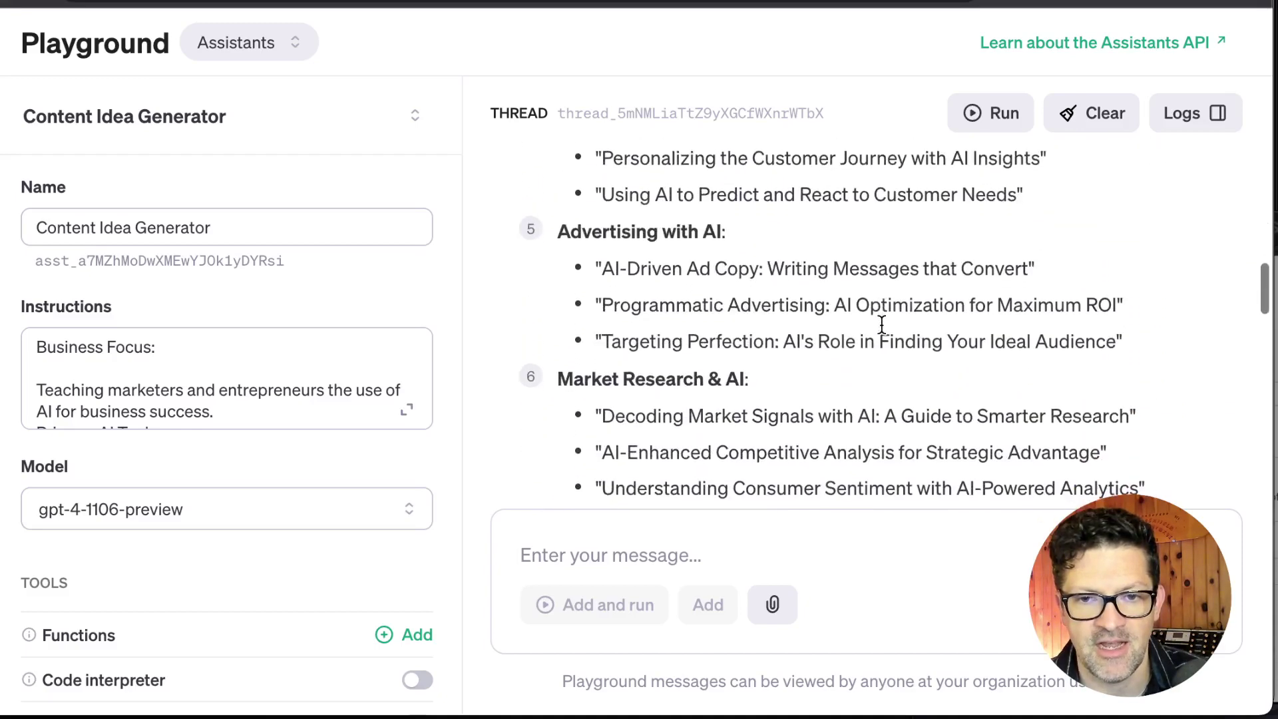
scroll(880, 323, down, 1)
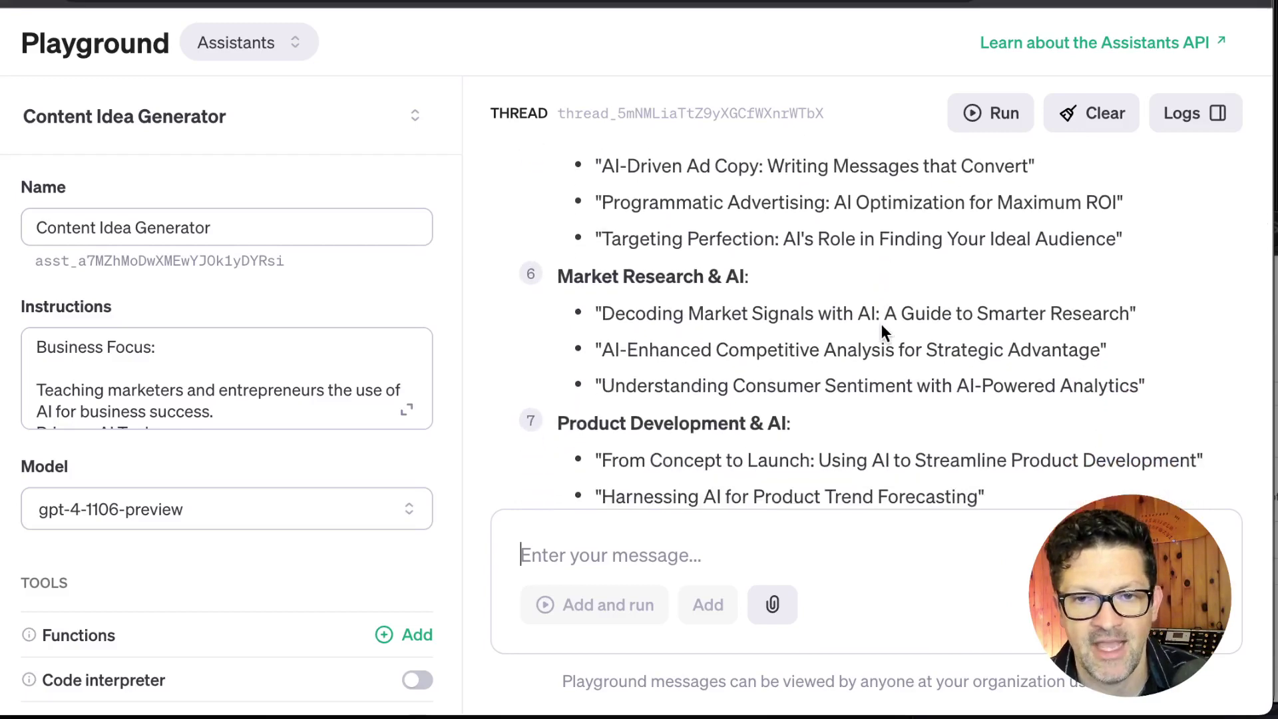
scroll(880, 323, up, 12)
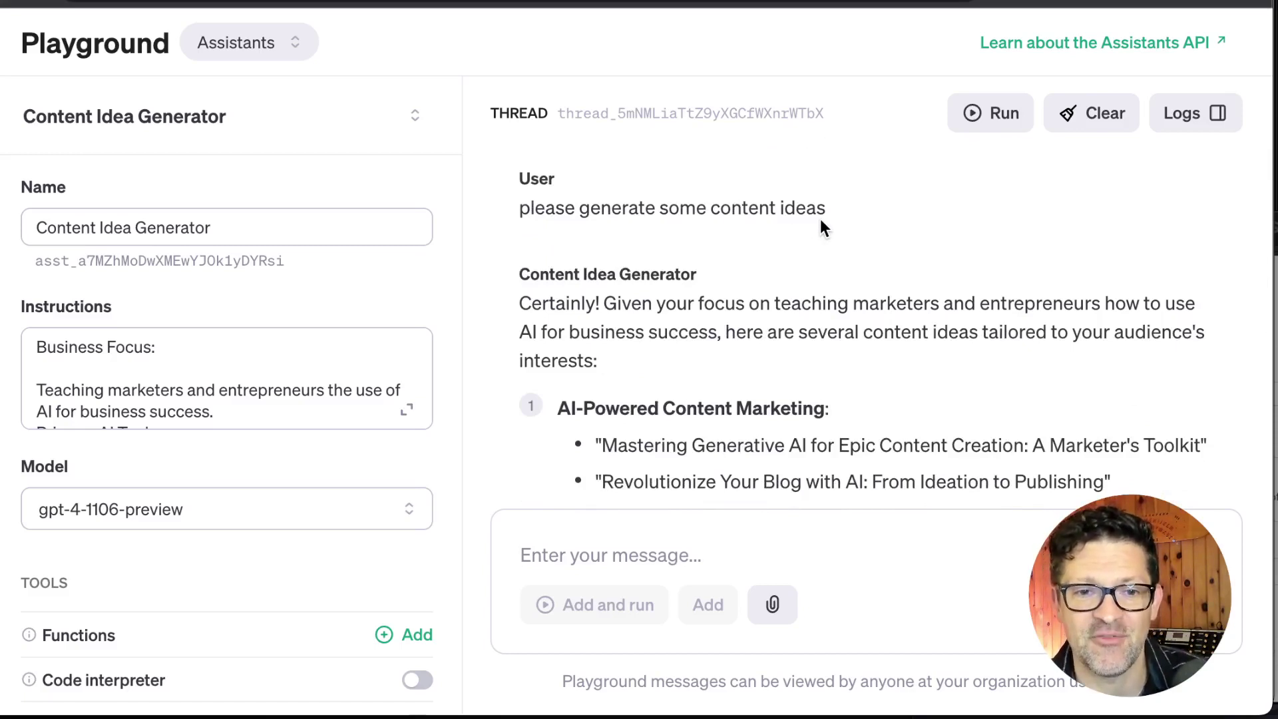
scroll(840, 397, down, 1)
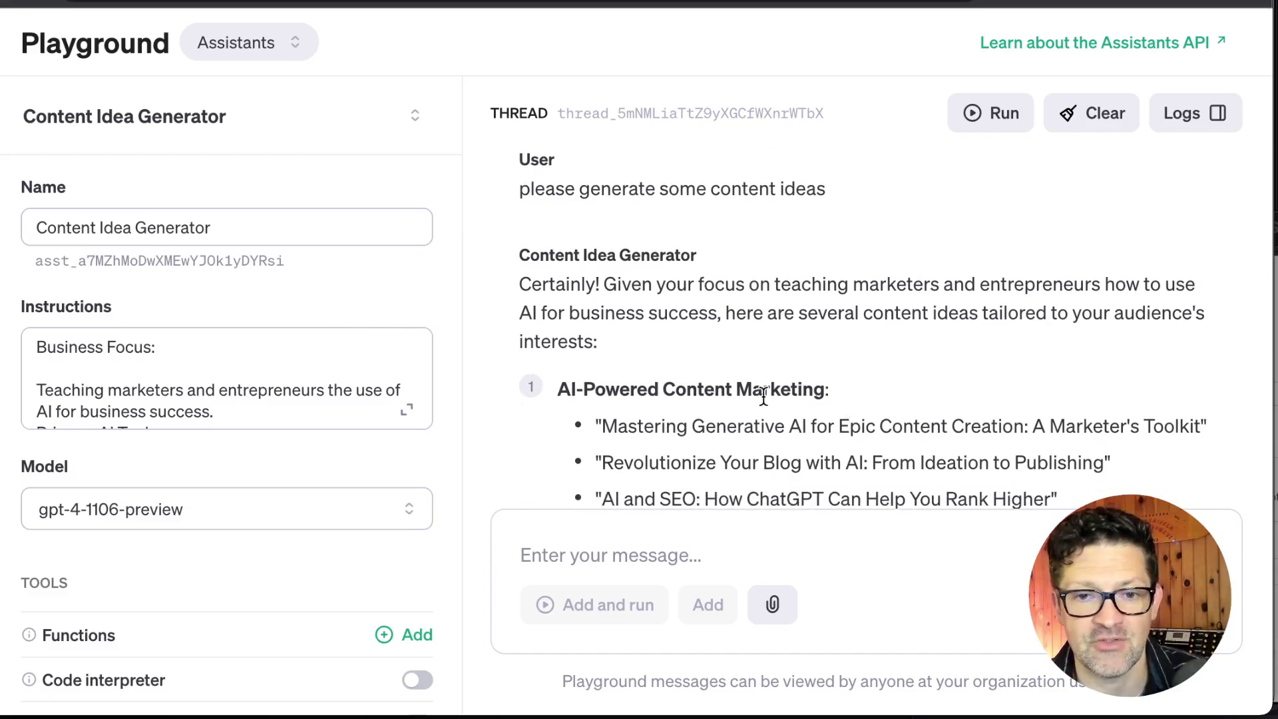
scroll(764, 396, down, 5)
scroll(763, 396, down, 1)
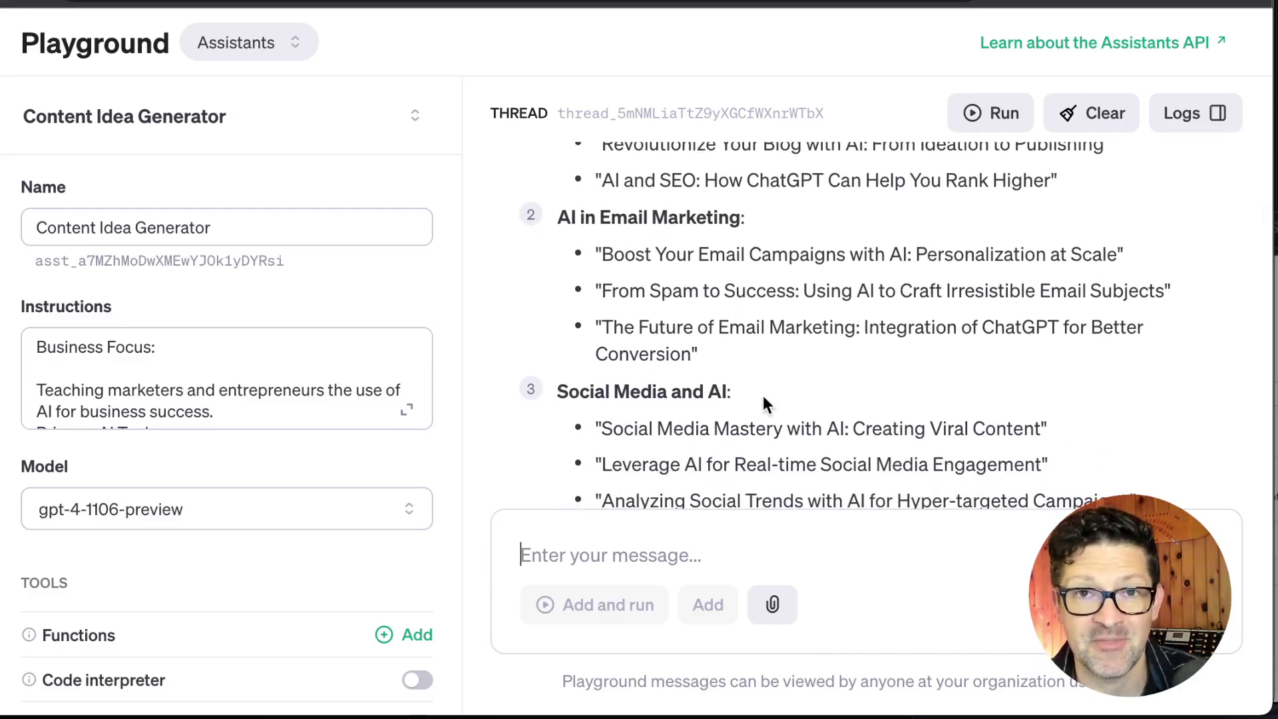
scroll(763, 395, down, 1)
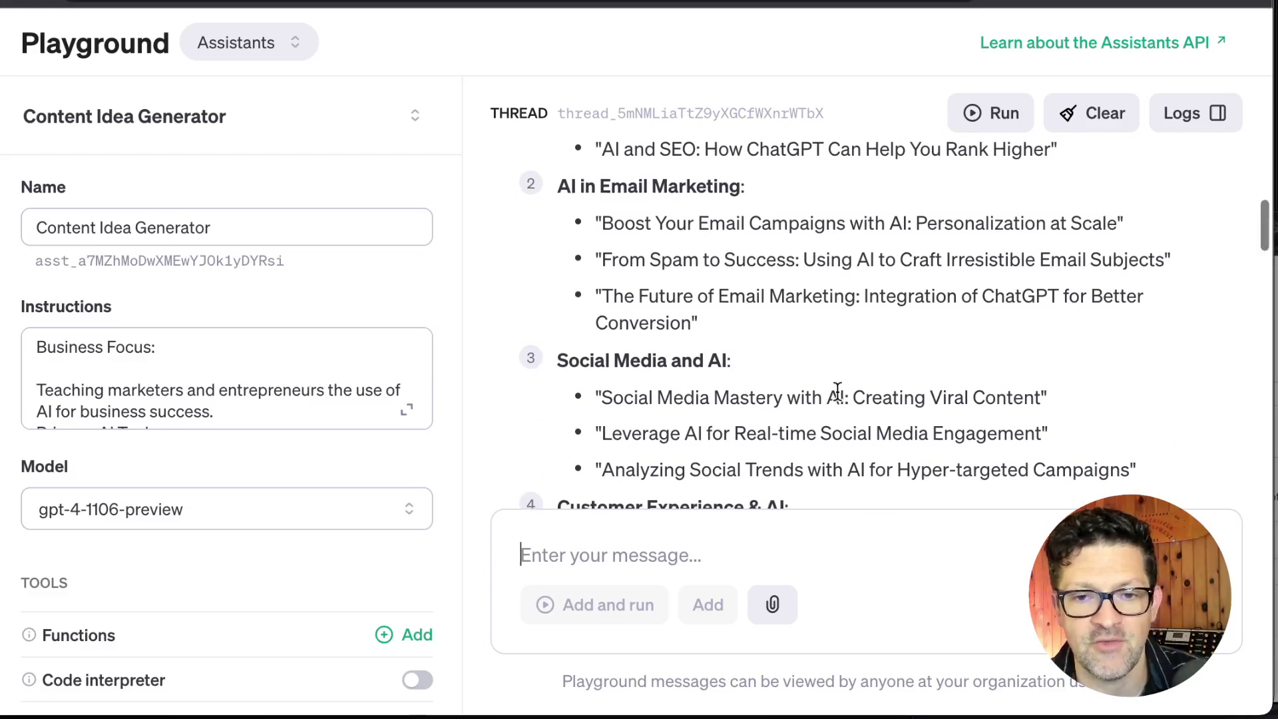
scroll(836, 391, down, 1)
scroll(588, 371, down, 8)
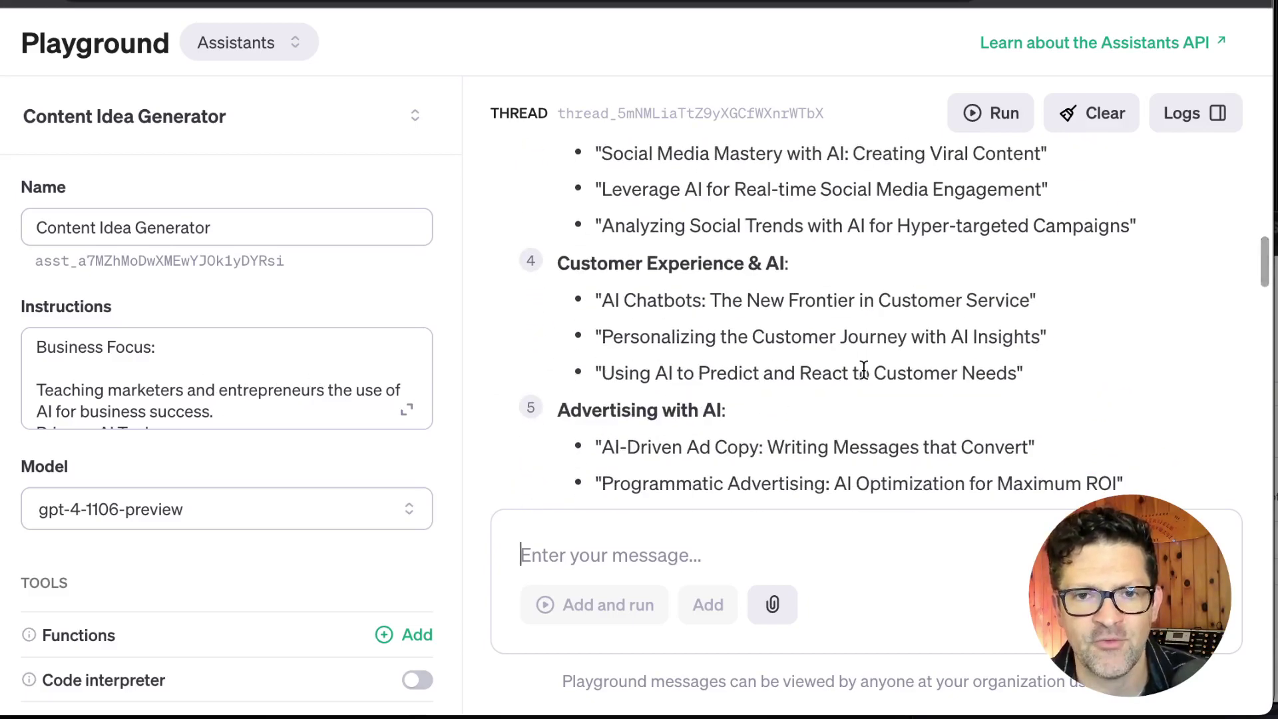
scroll(863, 370, down, 1)
scroll(864, 370, down, 20)
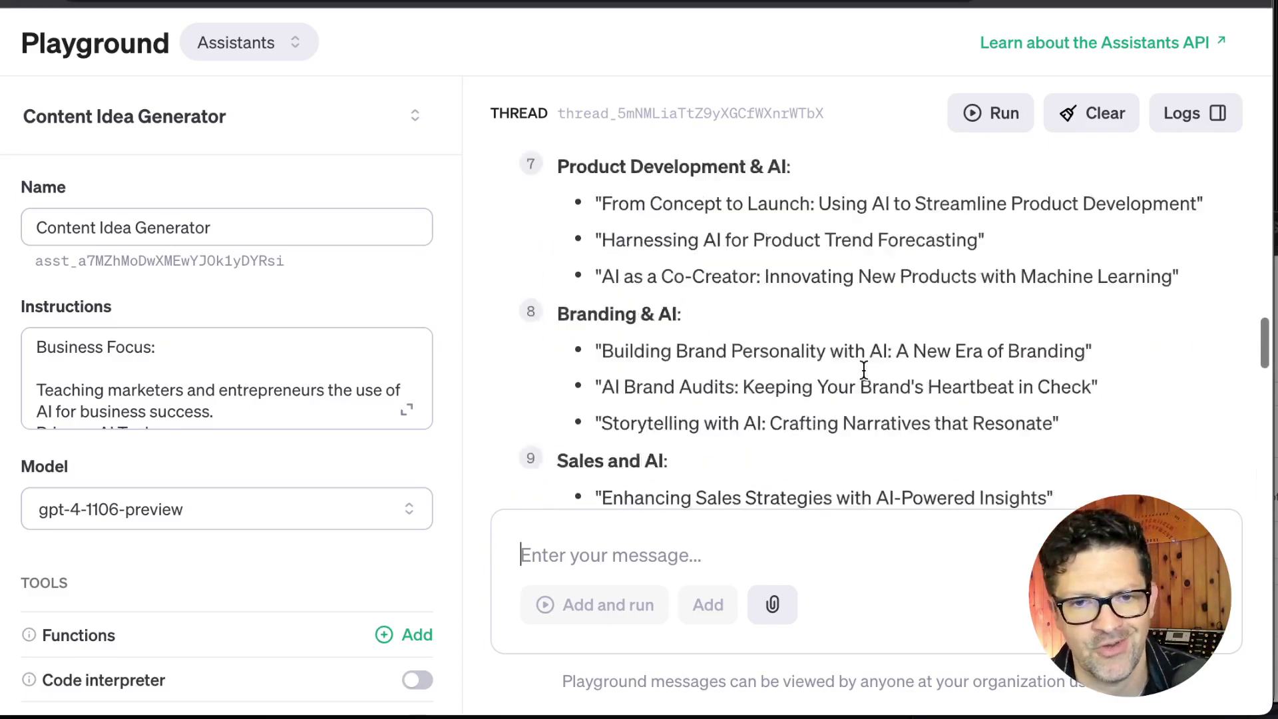
scroll(863, 374, down, 20)
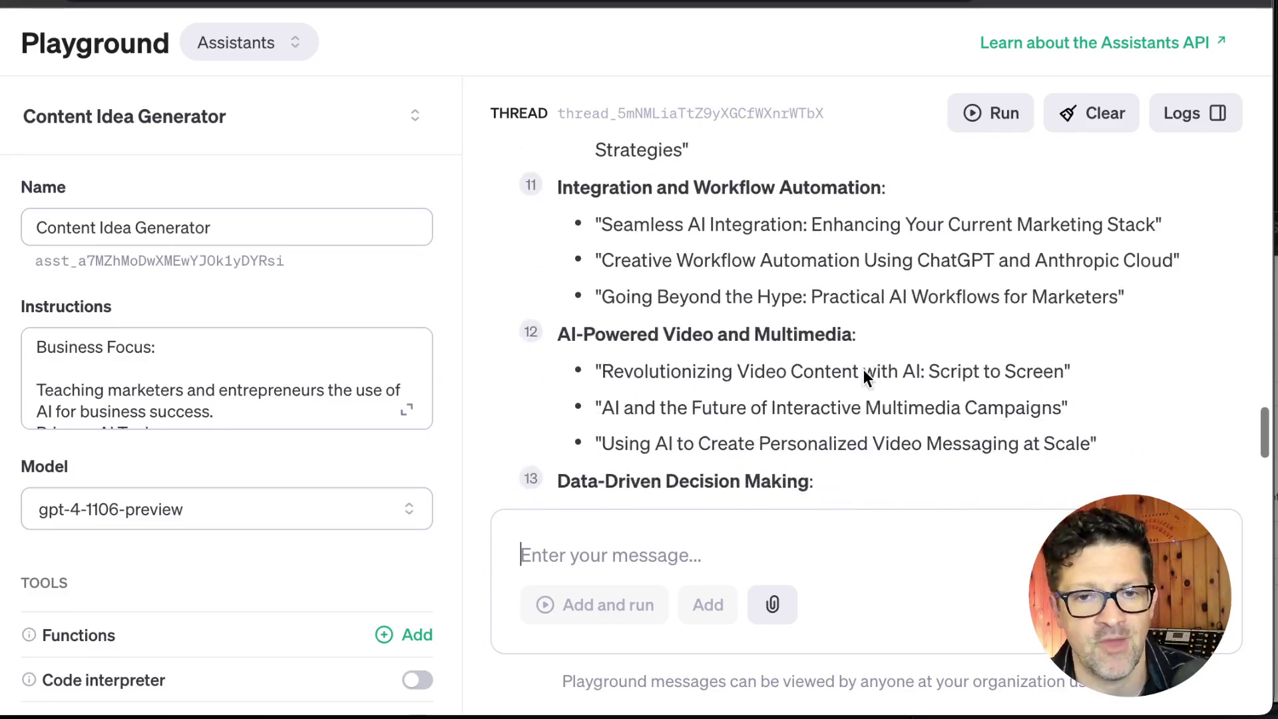
scroll(864, 374, up, 2)
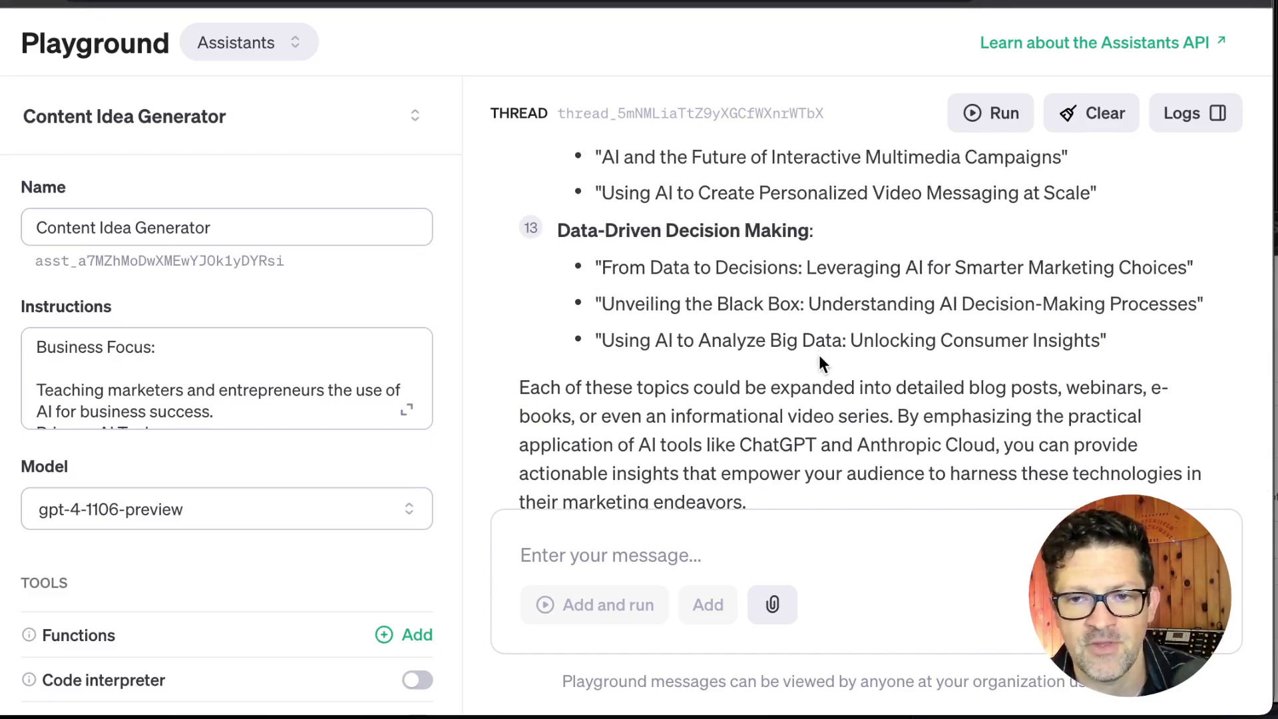
scroll(819, 356, up, 4)
scroll(820, 359, up, 20)
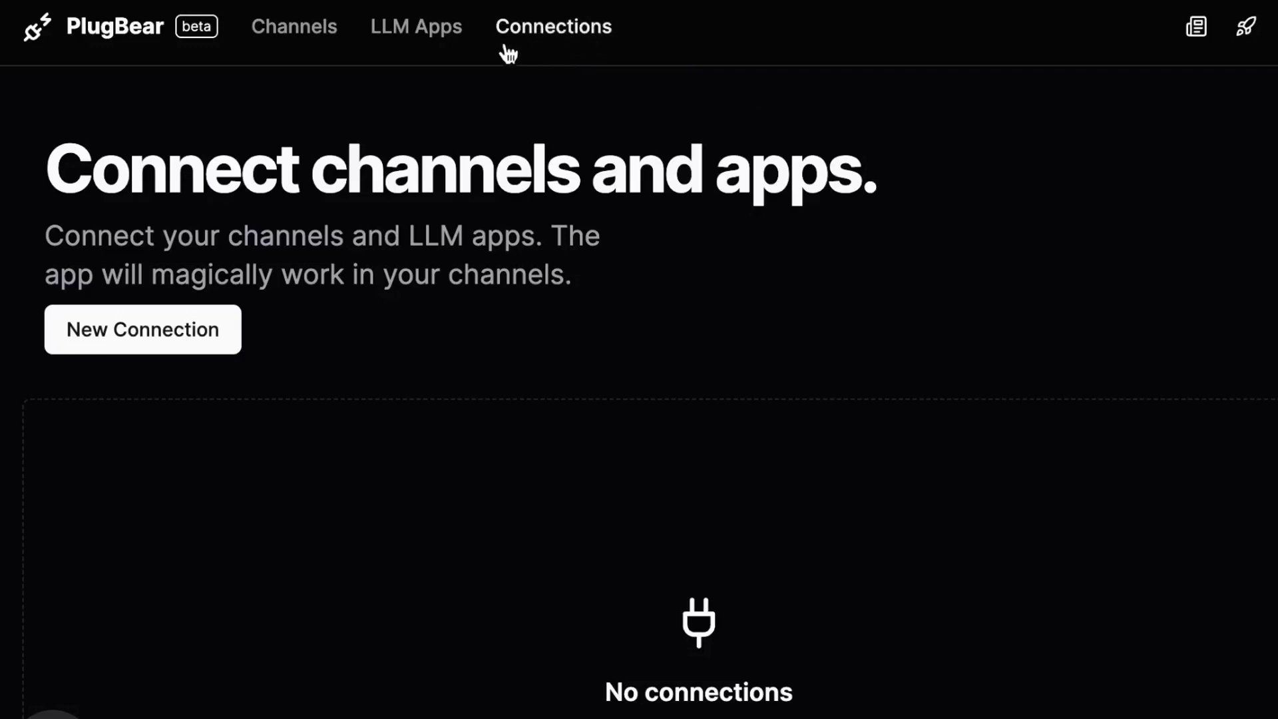
Step: Create a connection from Epic Presence (slack) #content-idea-generator to the Content Idea Generator LLM app
click(155, 336)
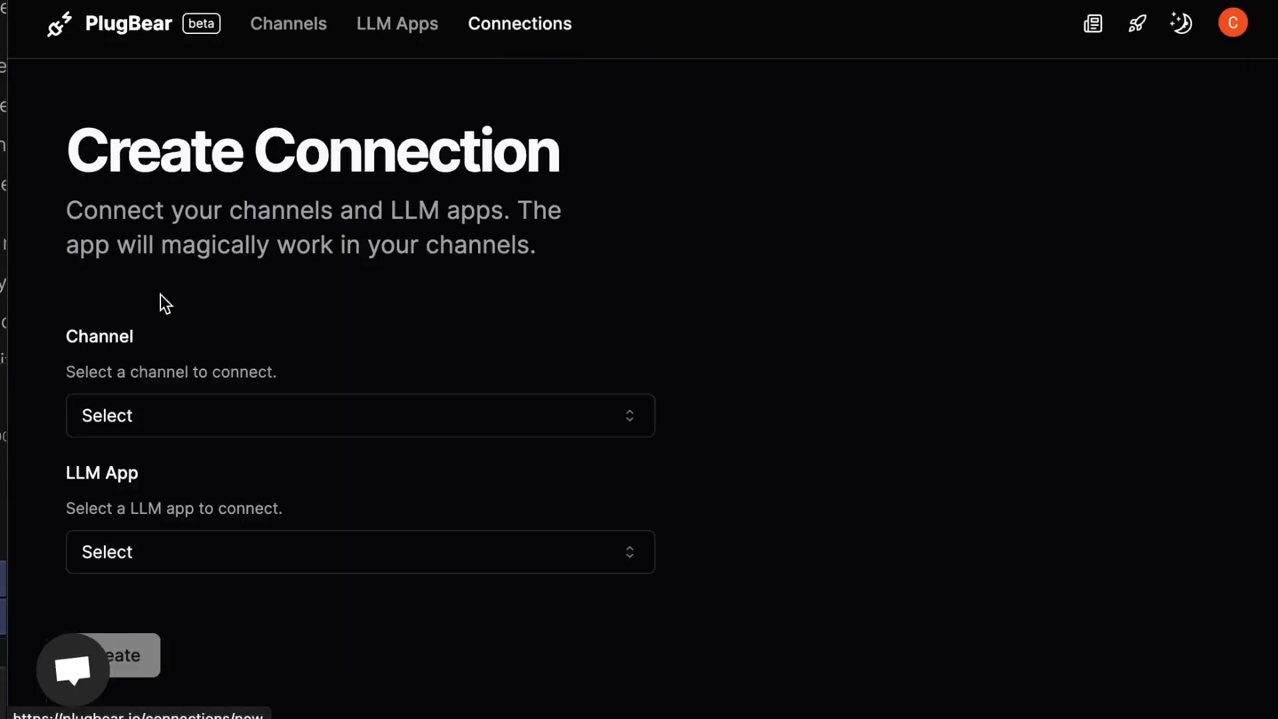
click(175, 412)
click(180, 474)
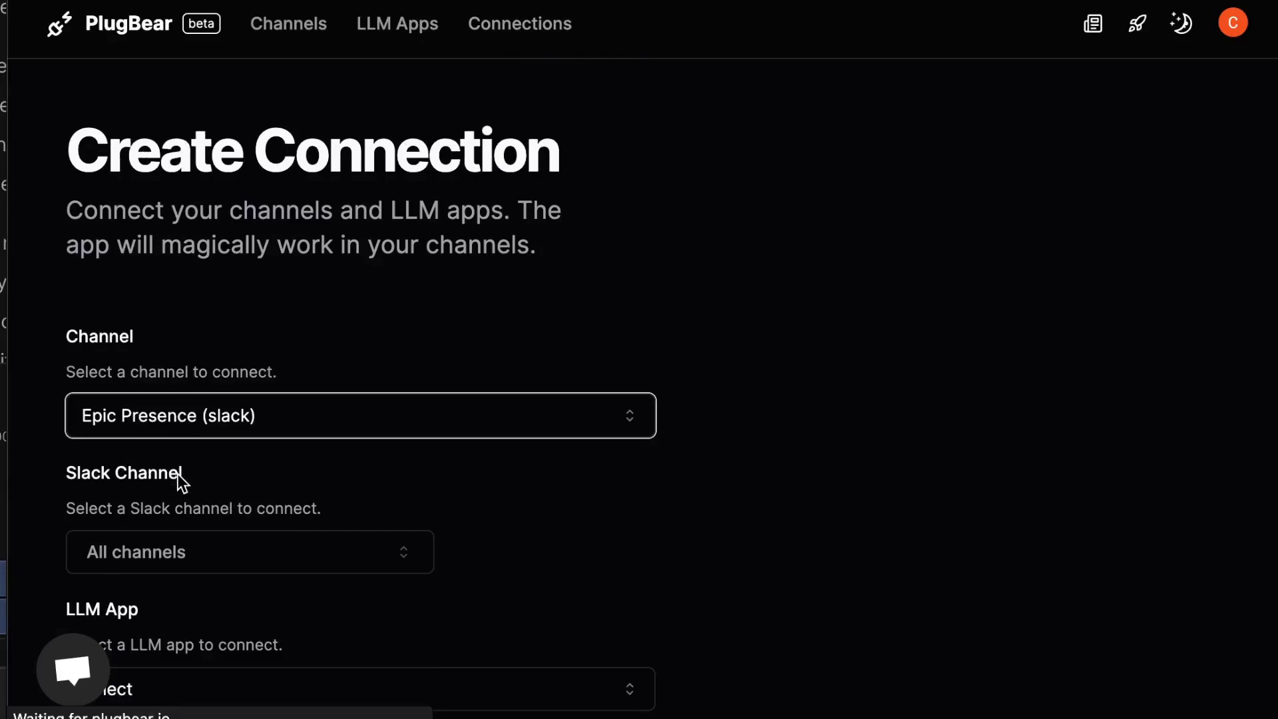
click(198, 566)
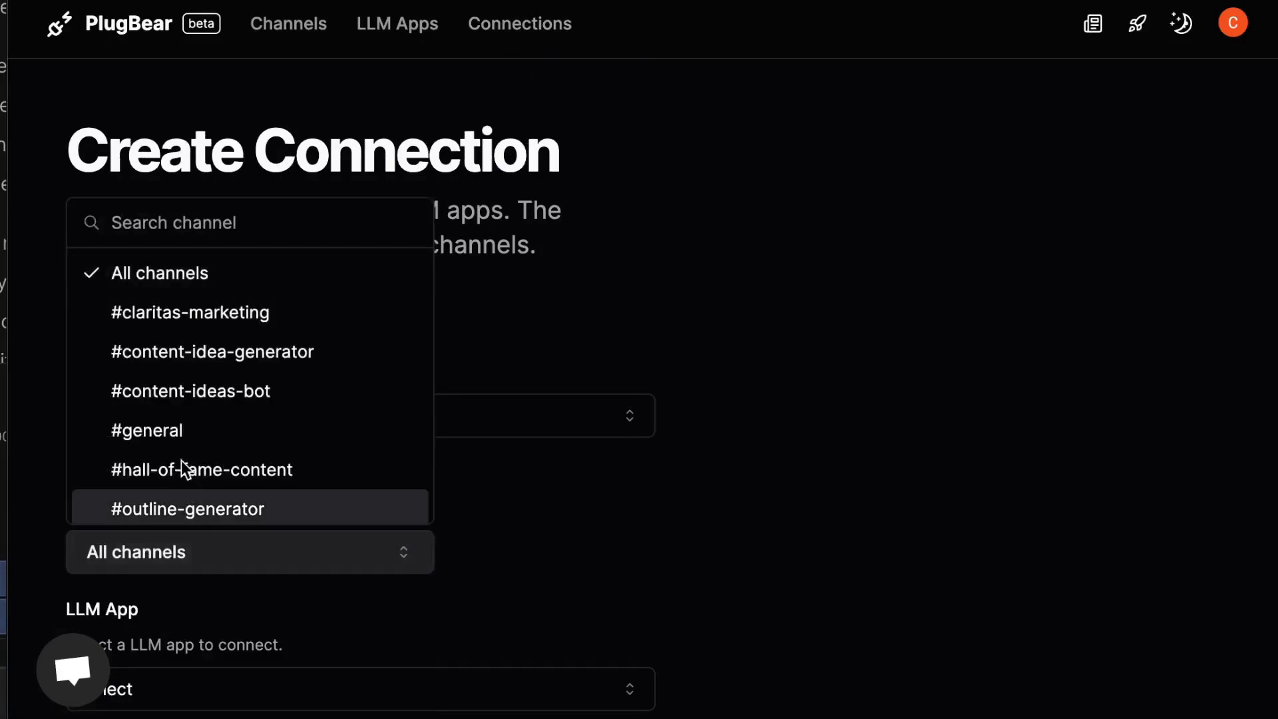
click(176, 349)
scroll(730, 522, down, 3)
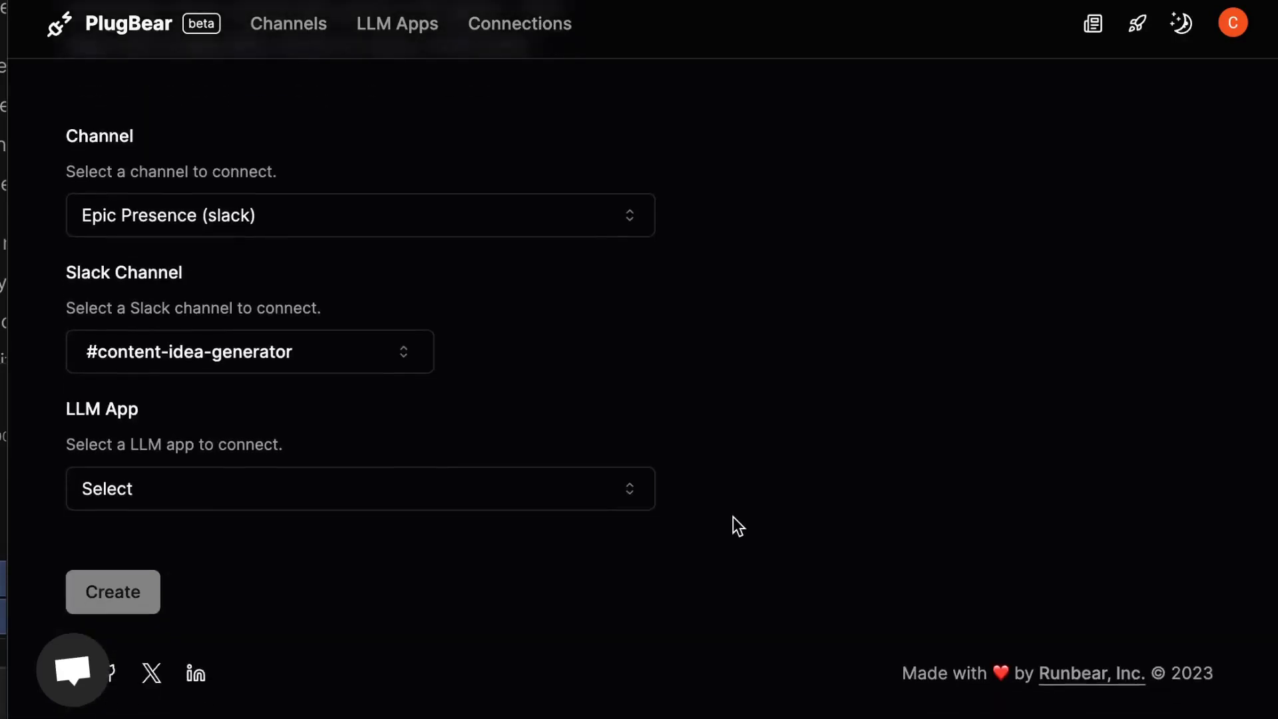
click(409, 496)
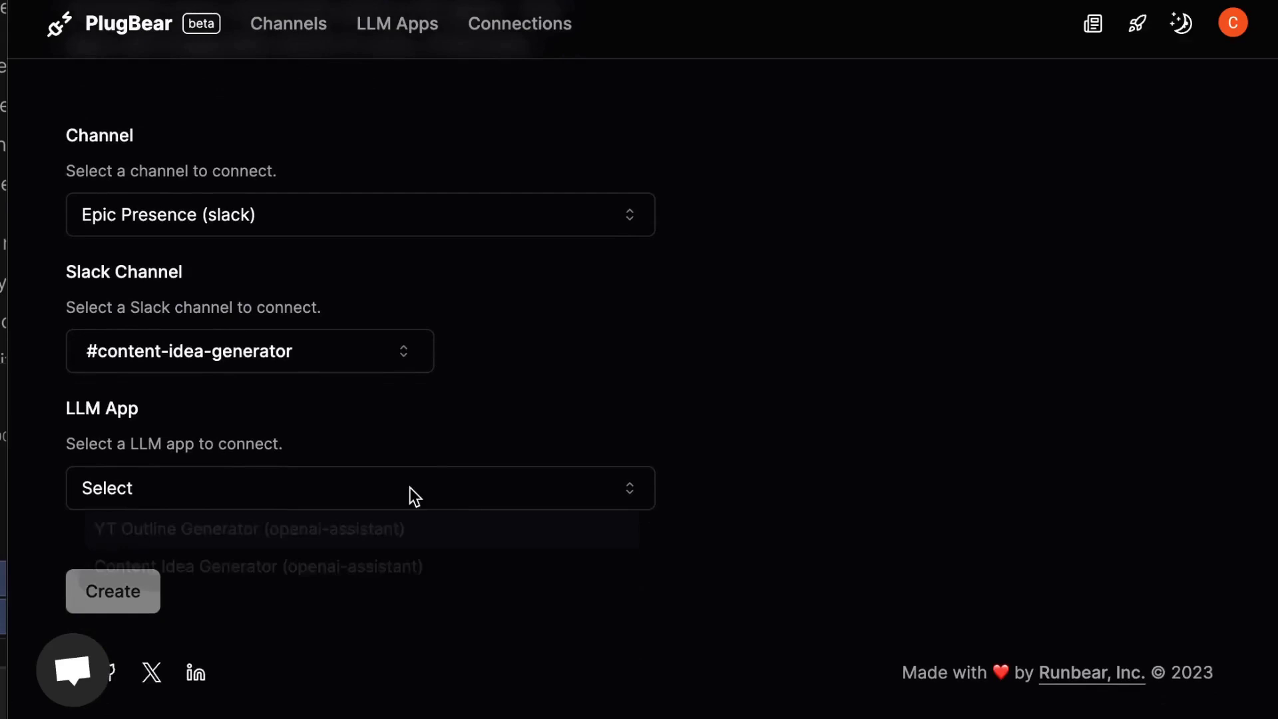
click(263, 567)
click(138, 593)
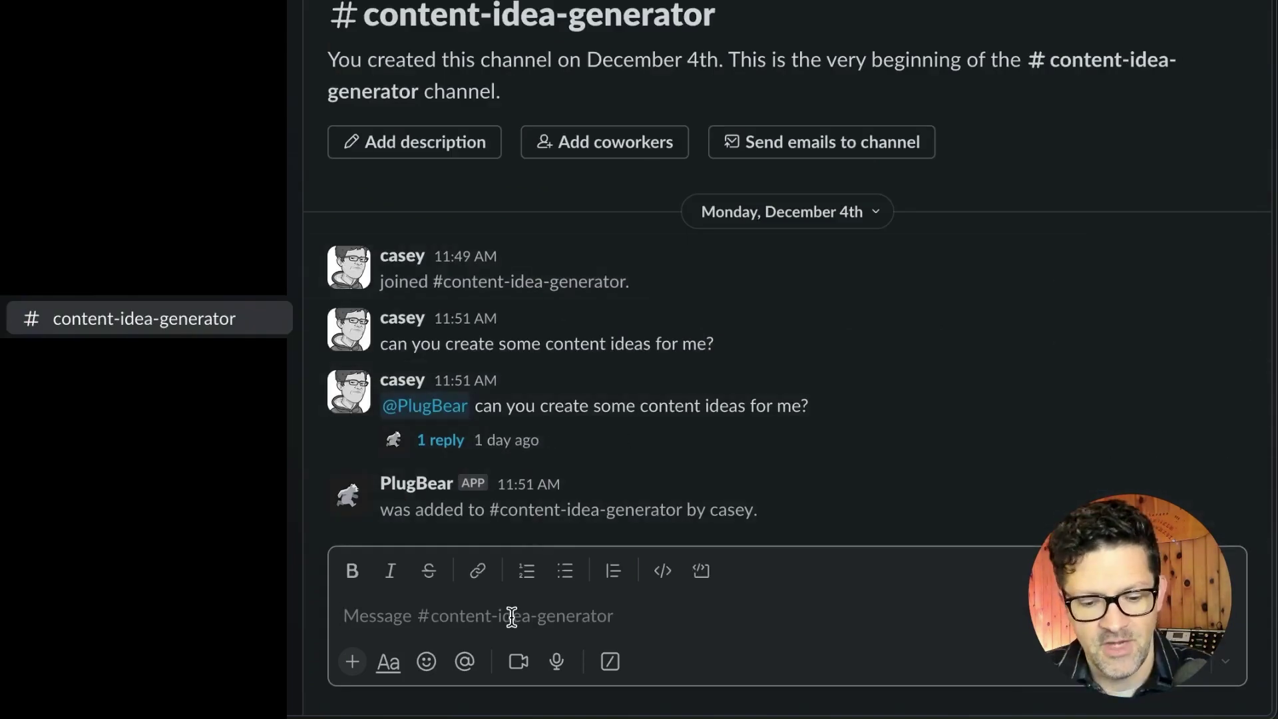
text(@)
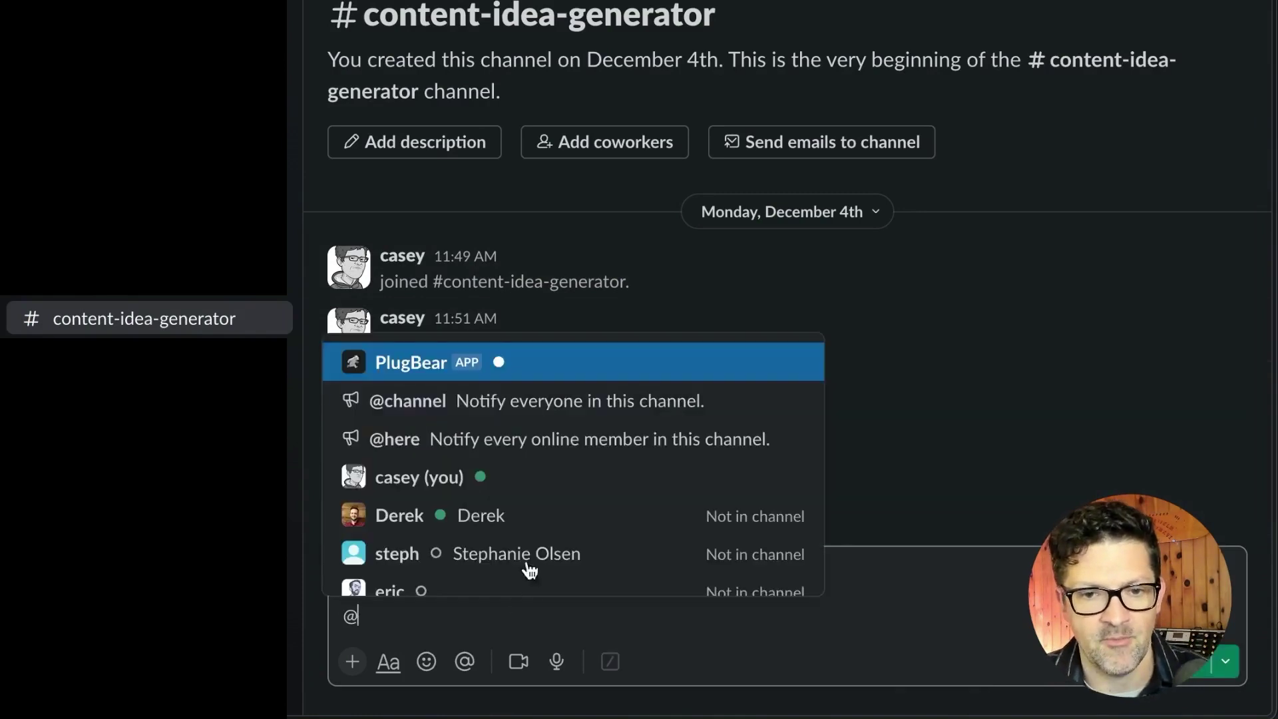
click(408, 360)
text(ple)
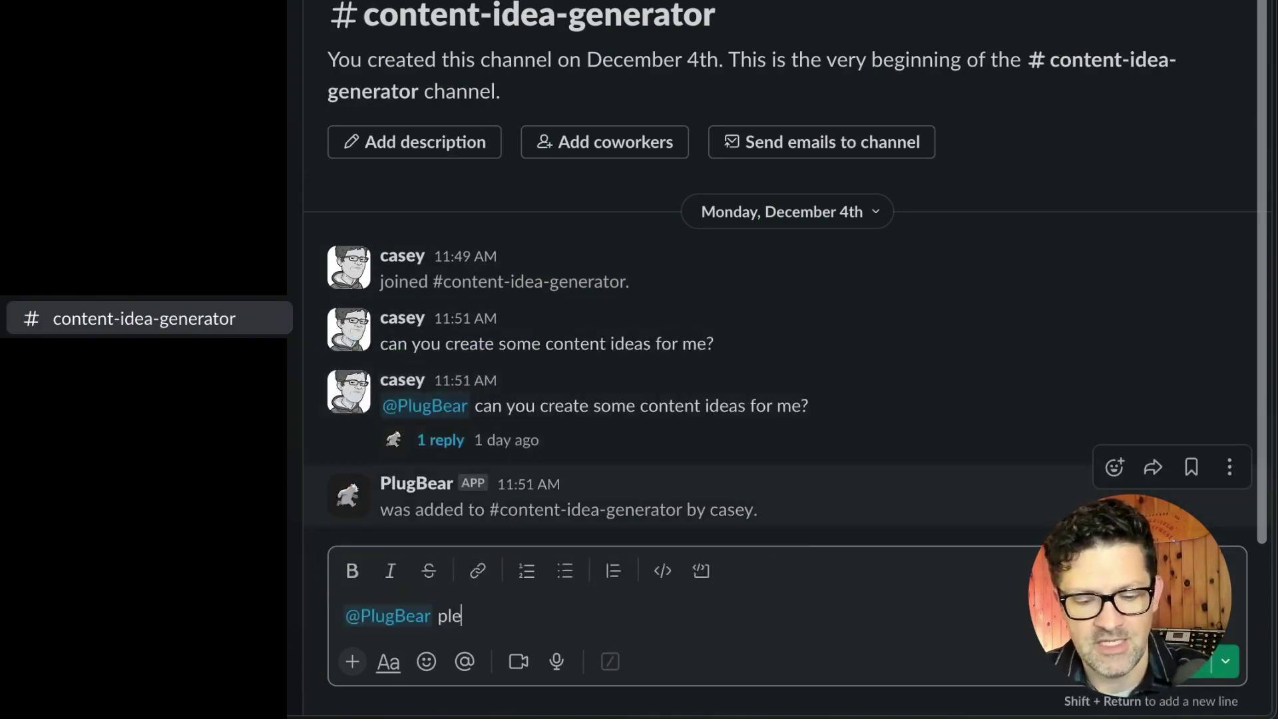
text(ase generate some cong)
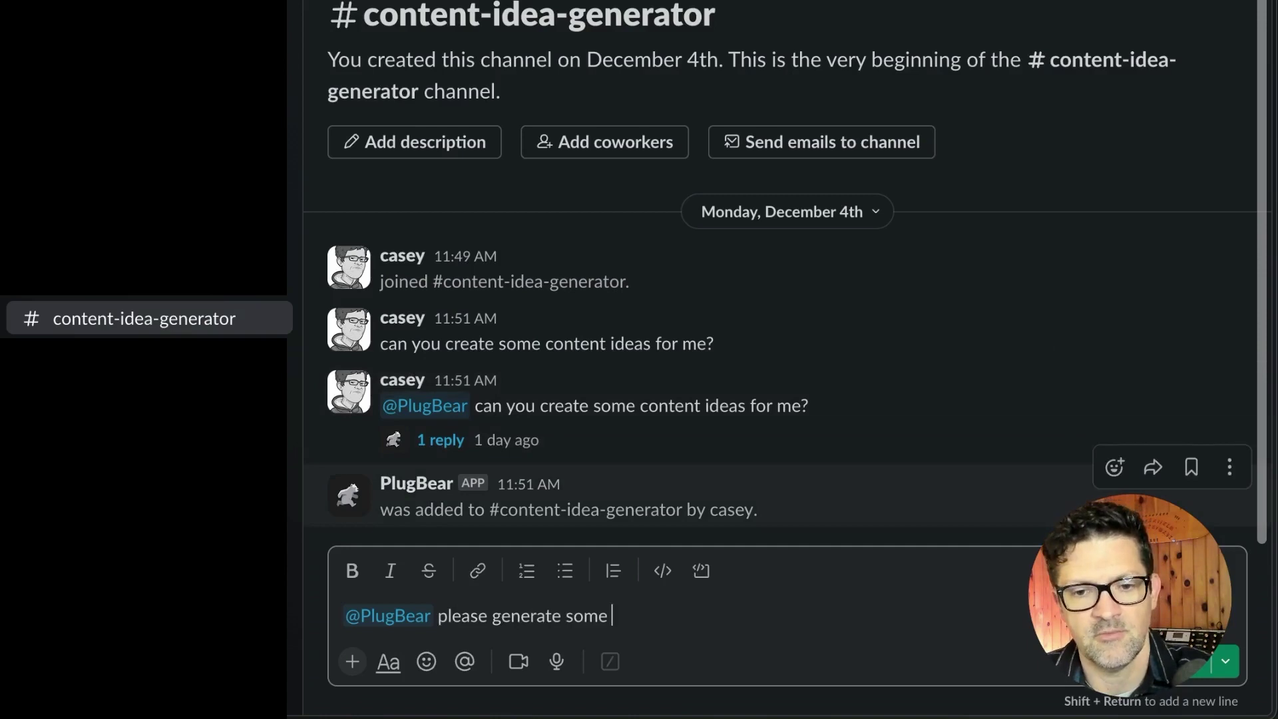
key(BackSpace)
text(tent ide)
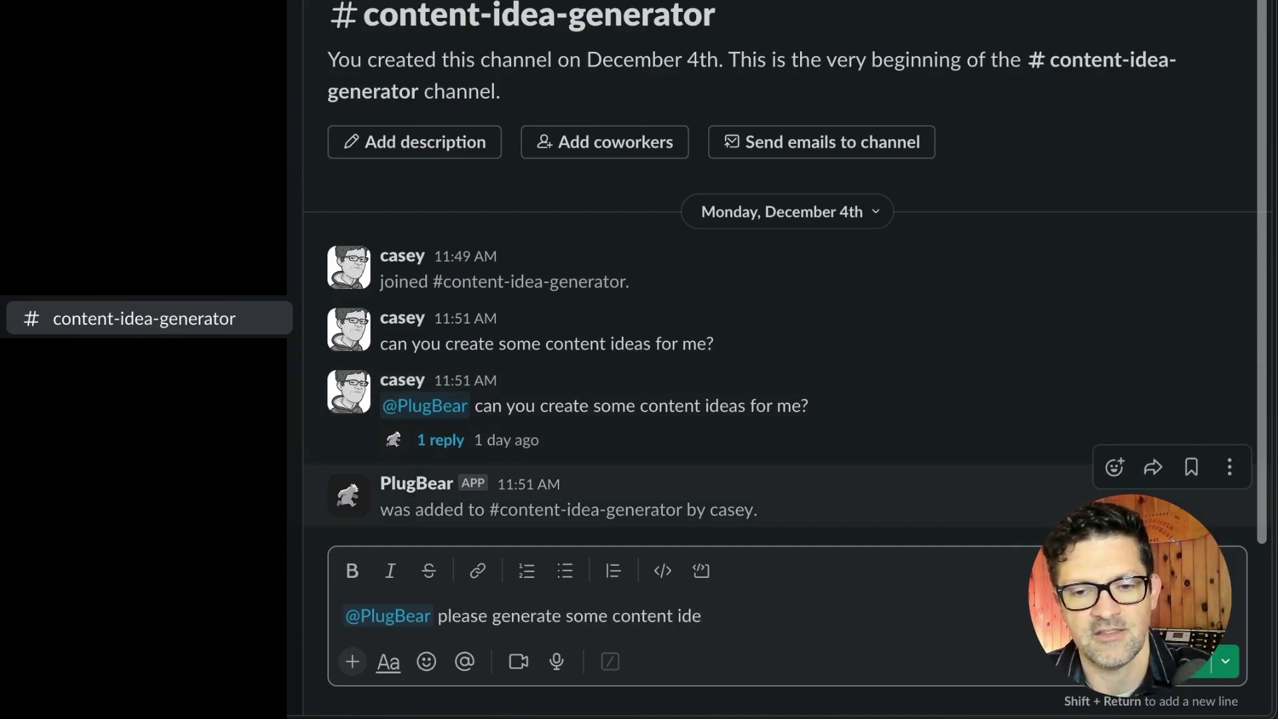
text(as)
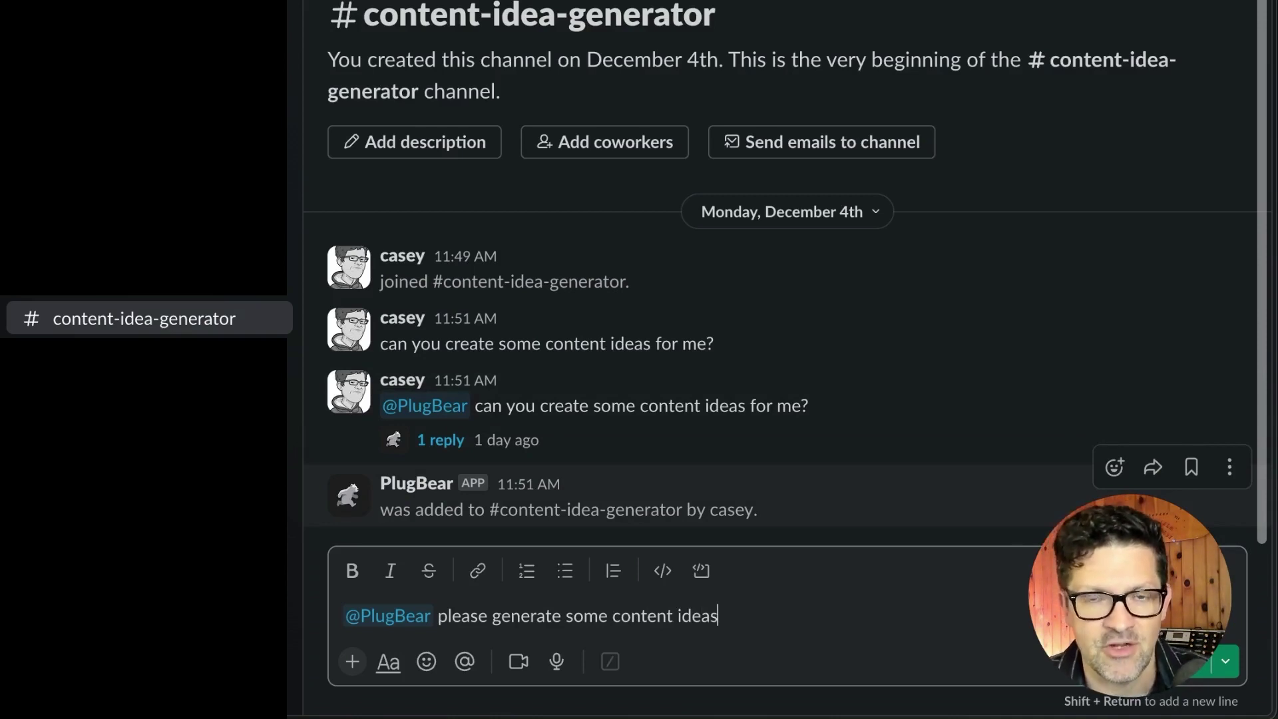
text(.)
key(Return)
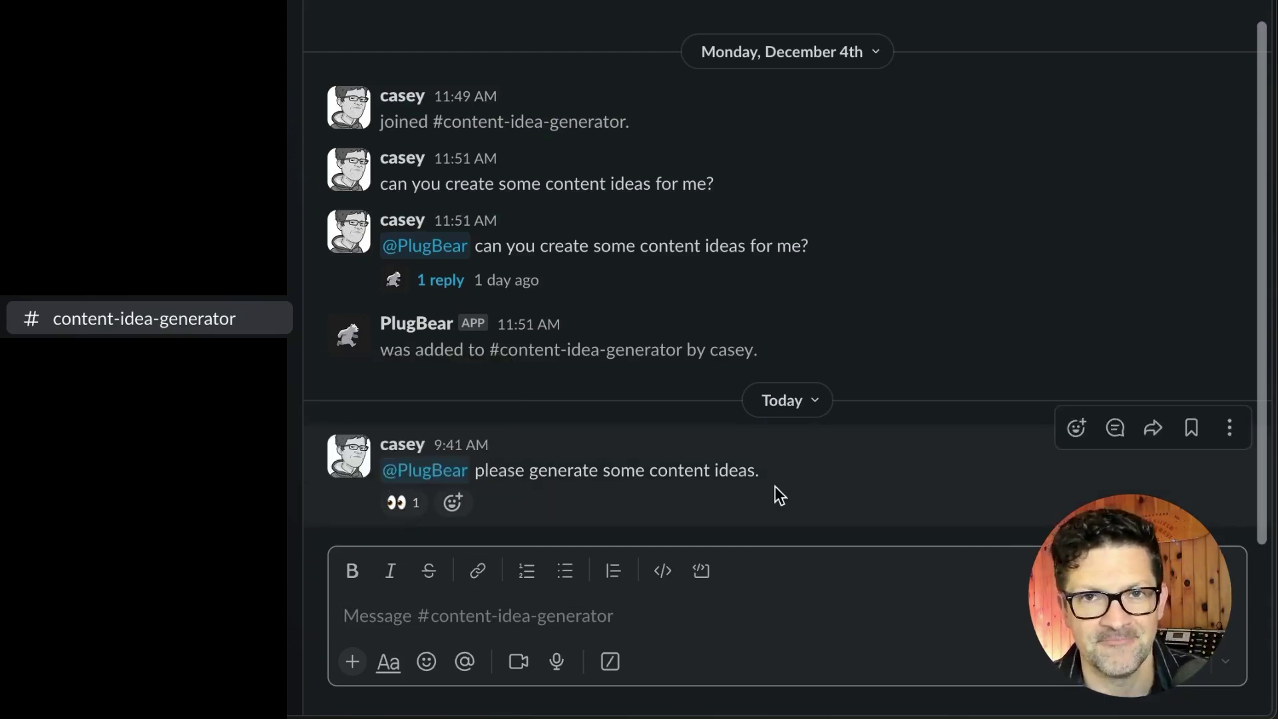
Step: Open PlugBear's reply thread and look over the first content ideas
click(446, 503)
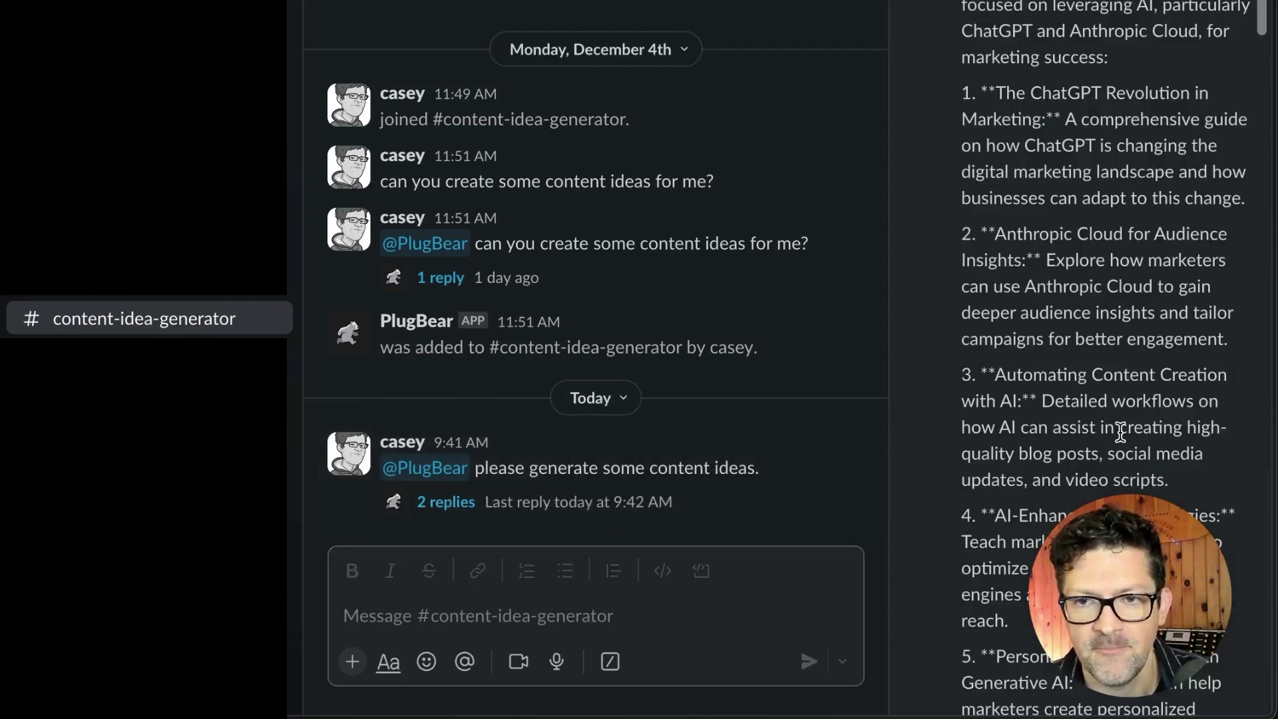
scroll(1078, 300, up, 3)
scroll(1105, 215, down, 2)
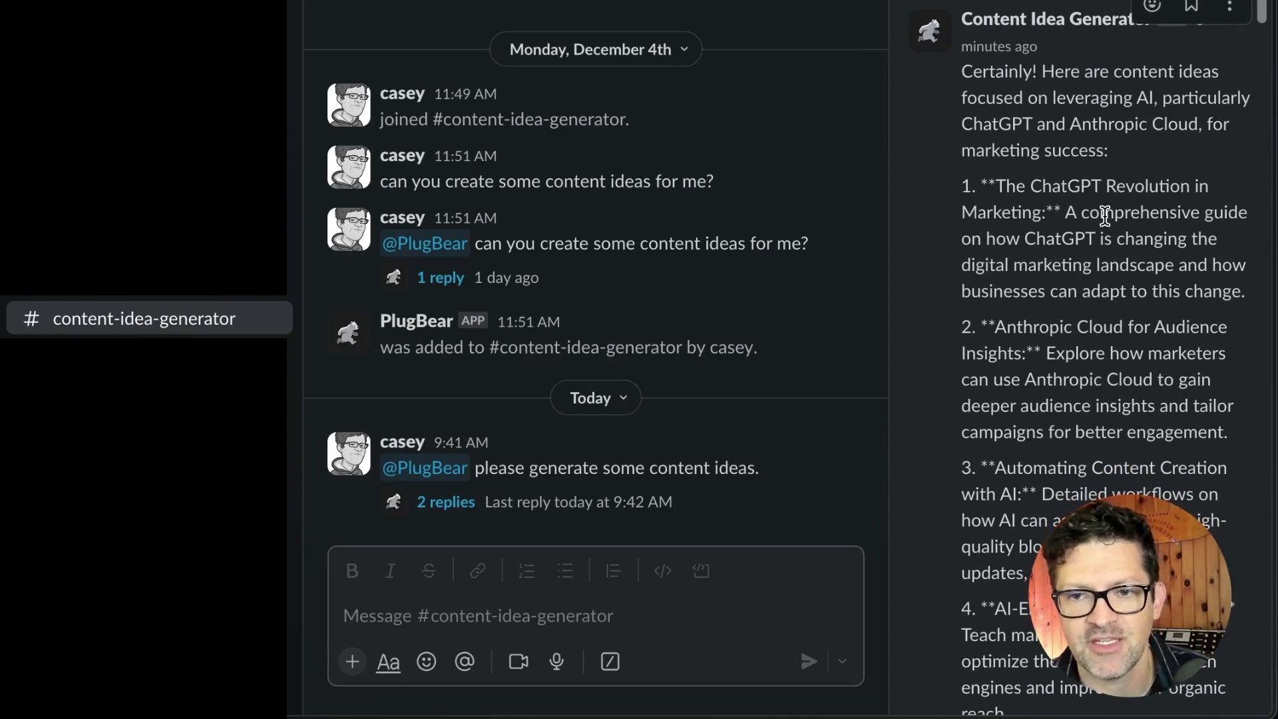
scroll(1105, 215, down, 3)
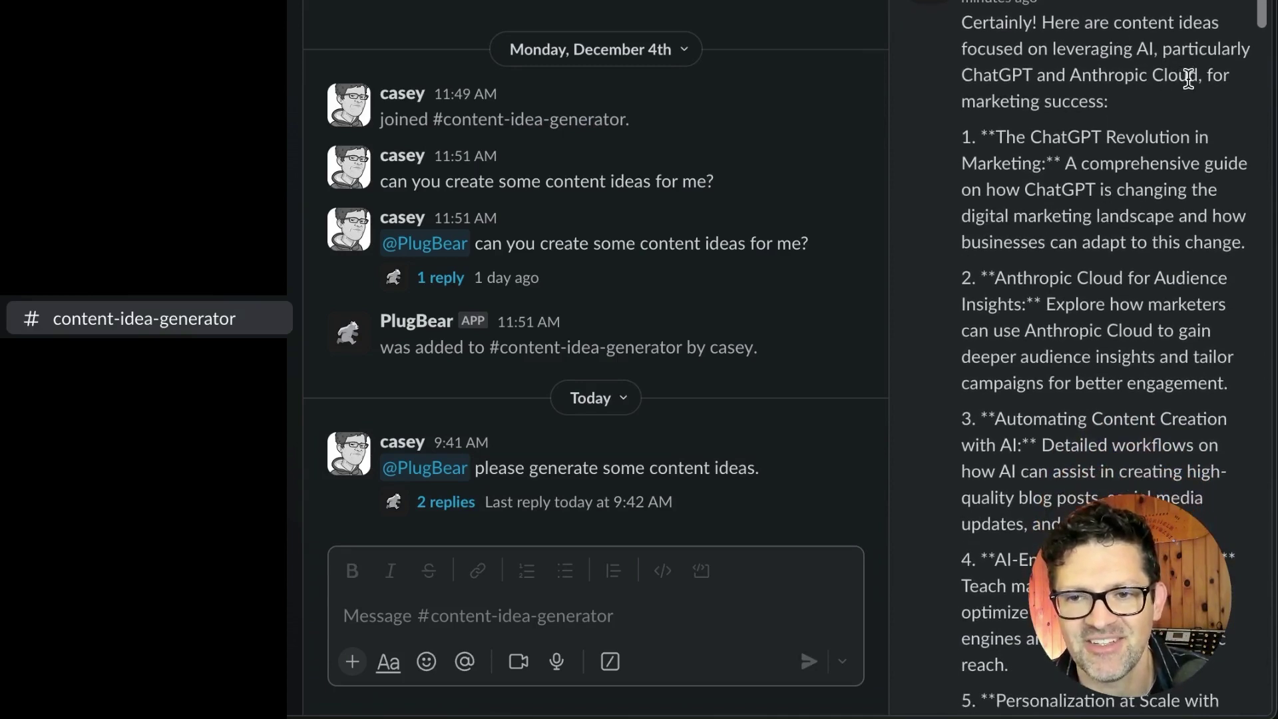
scroll(1189, 83, down, 3)
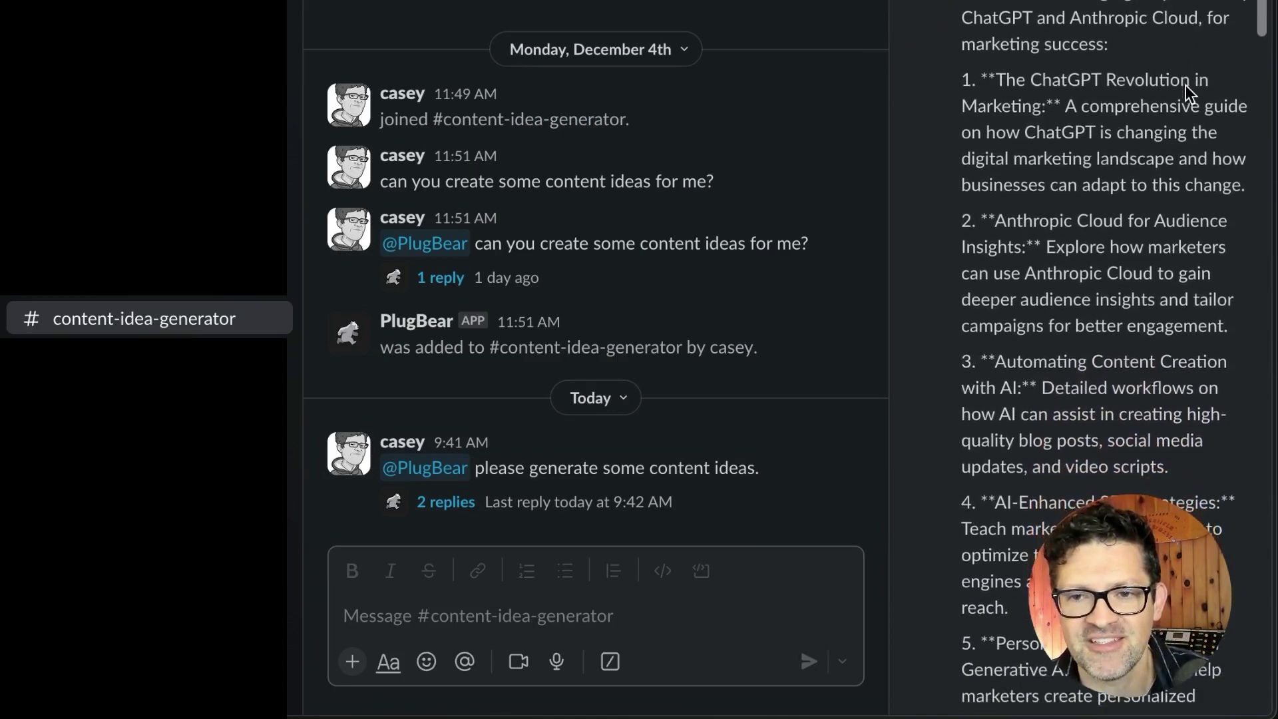
drag(996, 79, 1222, 181)
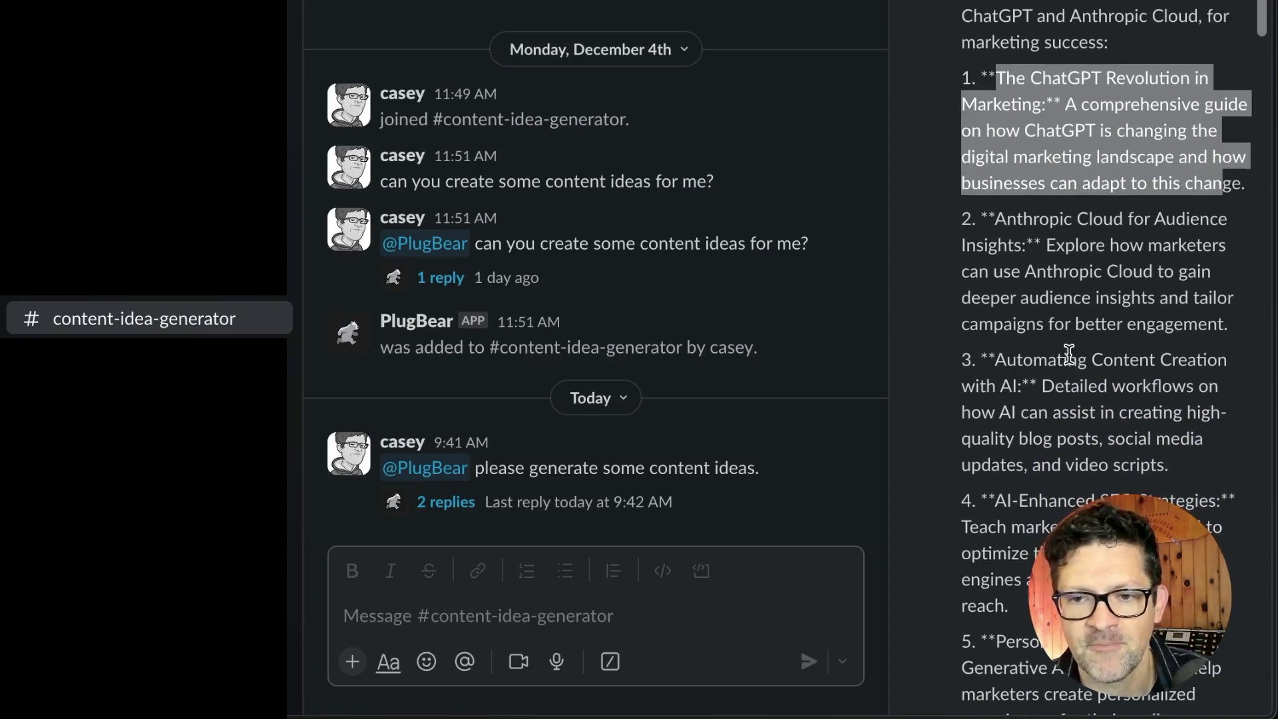
Step: Scroll down the list and select the text of idea 8, Email Marketing with AI
scroll(1068, 355, down, 3)
drag(996, 276, 1173, 380)
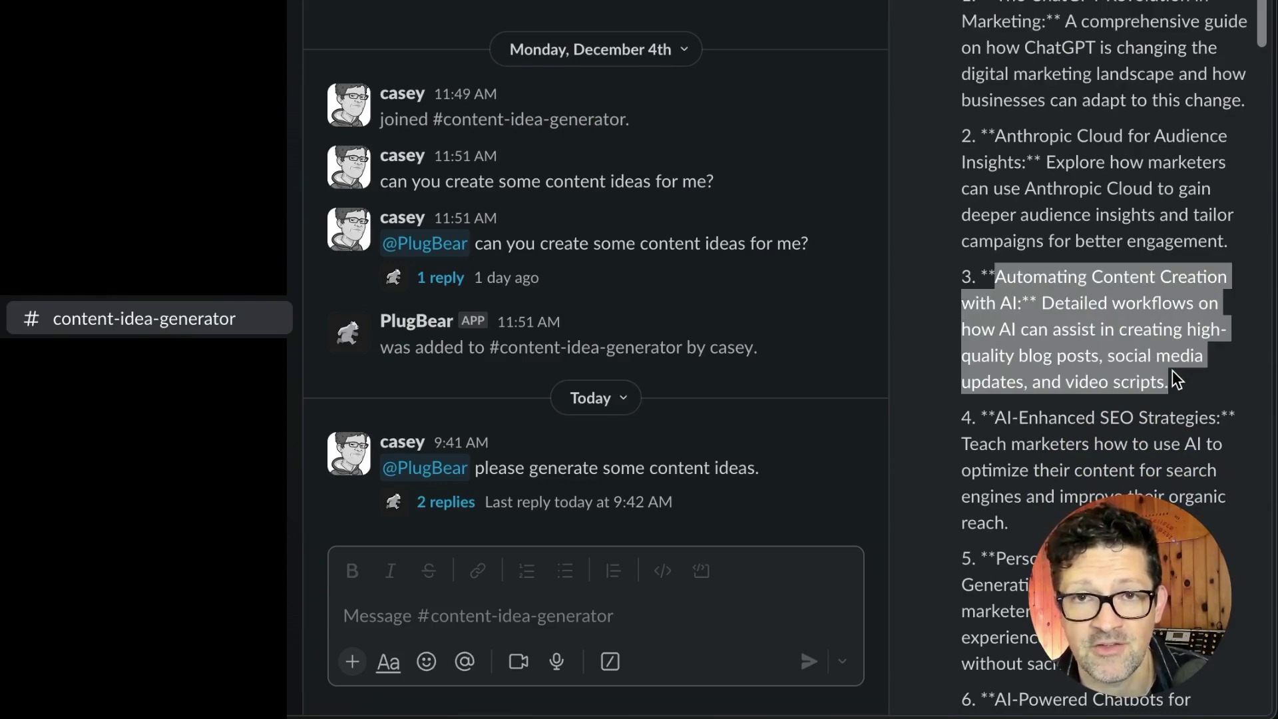
scroll(1172, 372, down, 8)
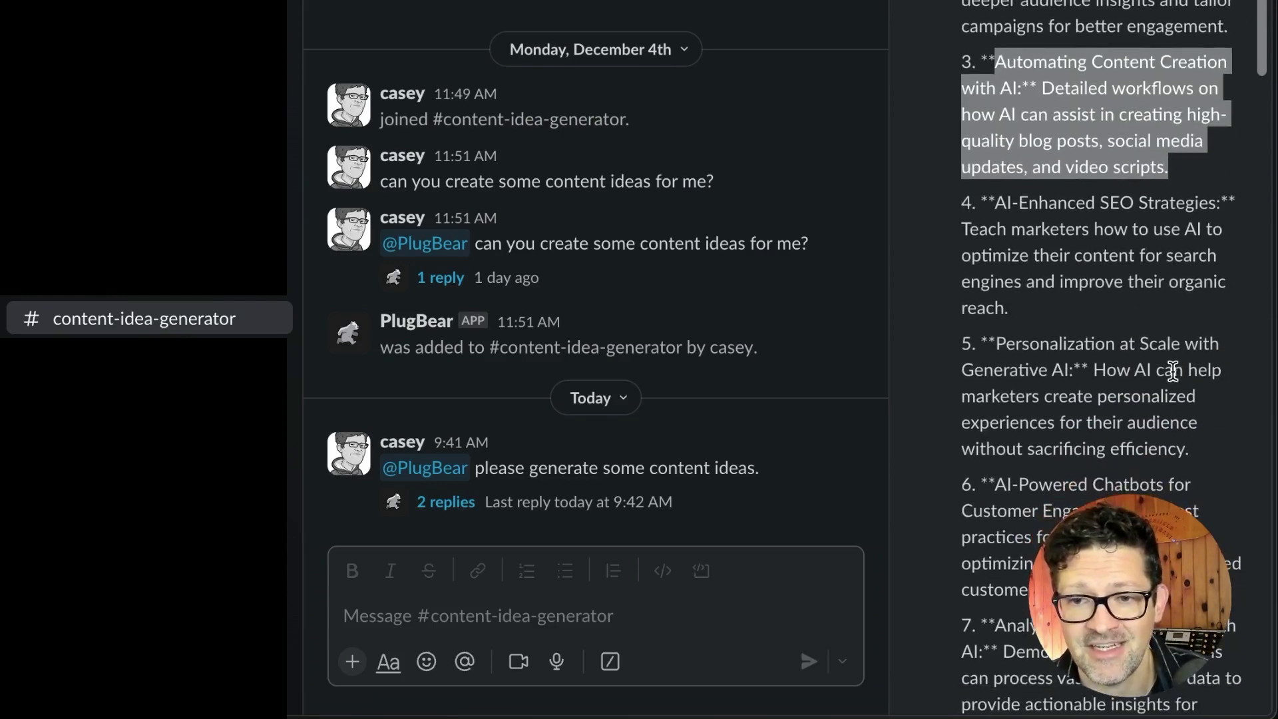
scroll(1172, 370, down, 10)
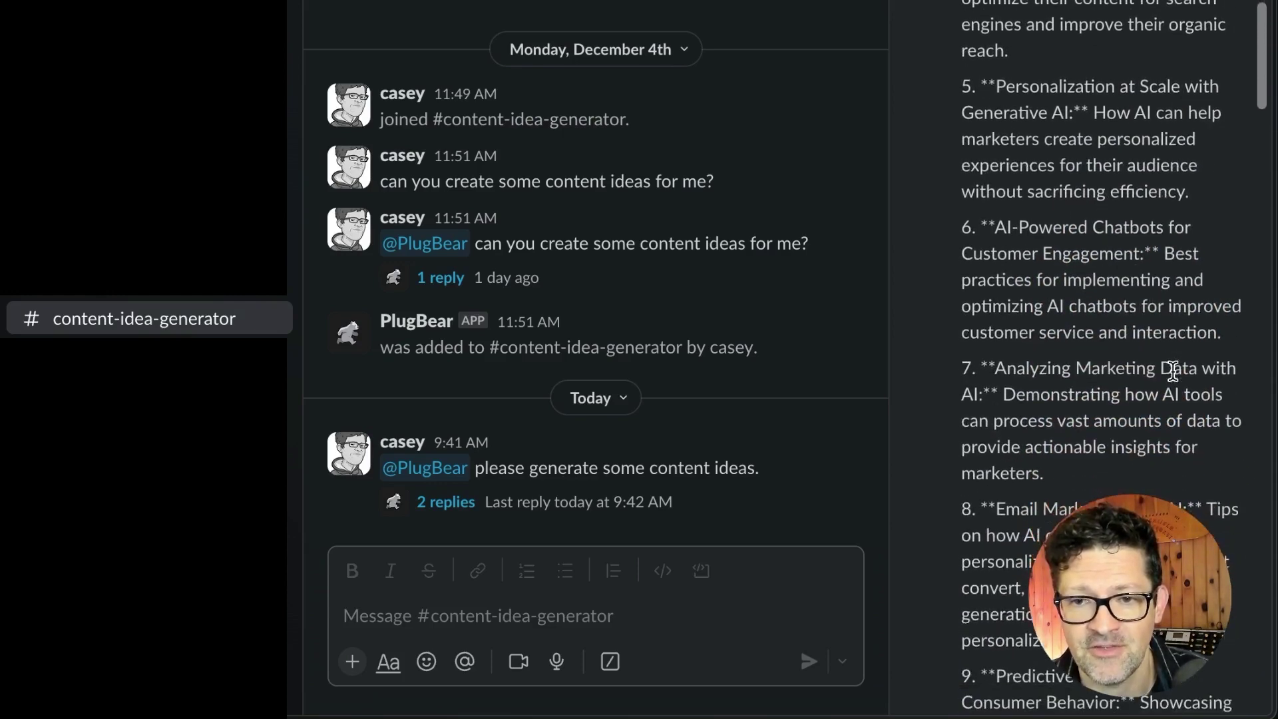
scroll(1172, 370, down, 4)
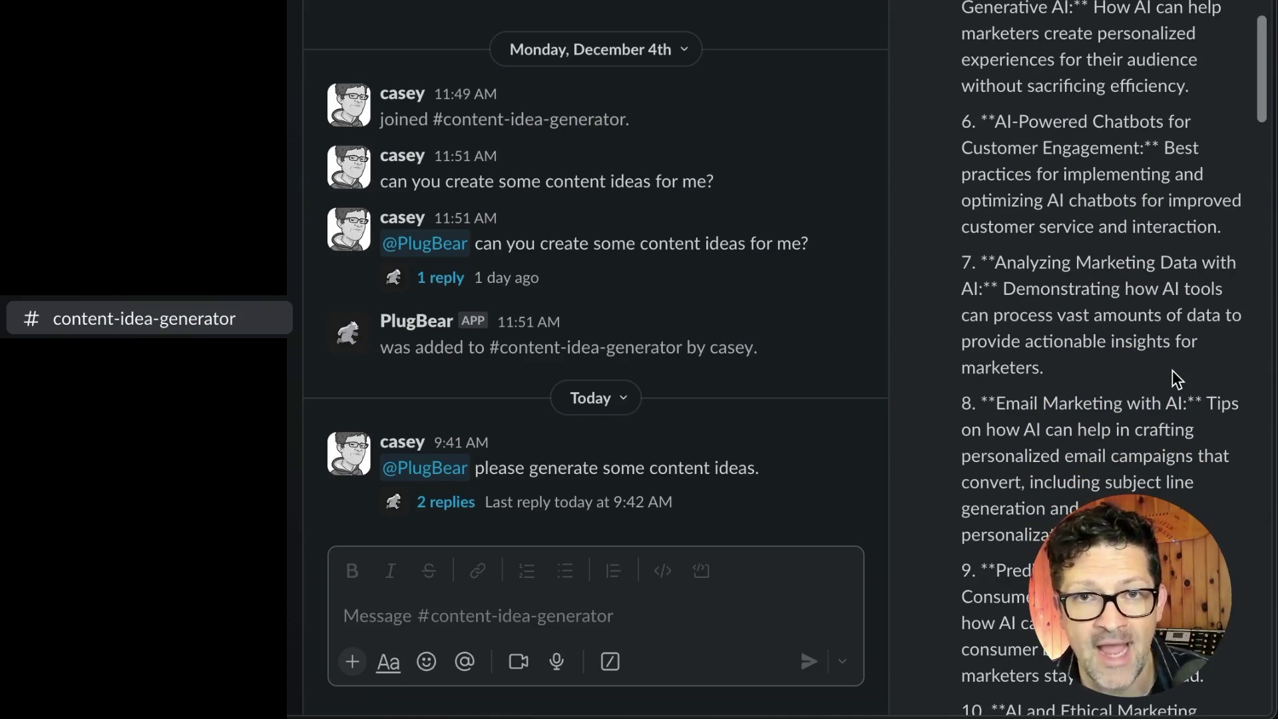
scroll(1171, 370, down, 3)
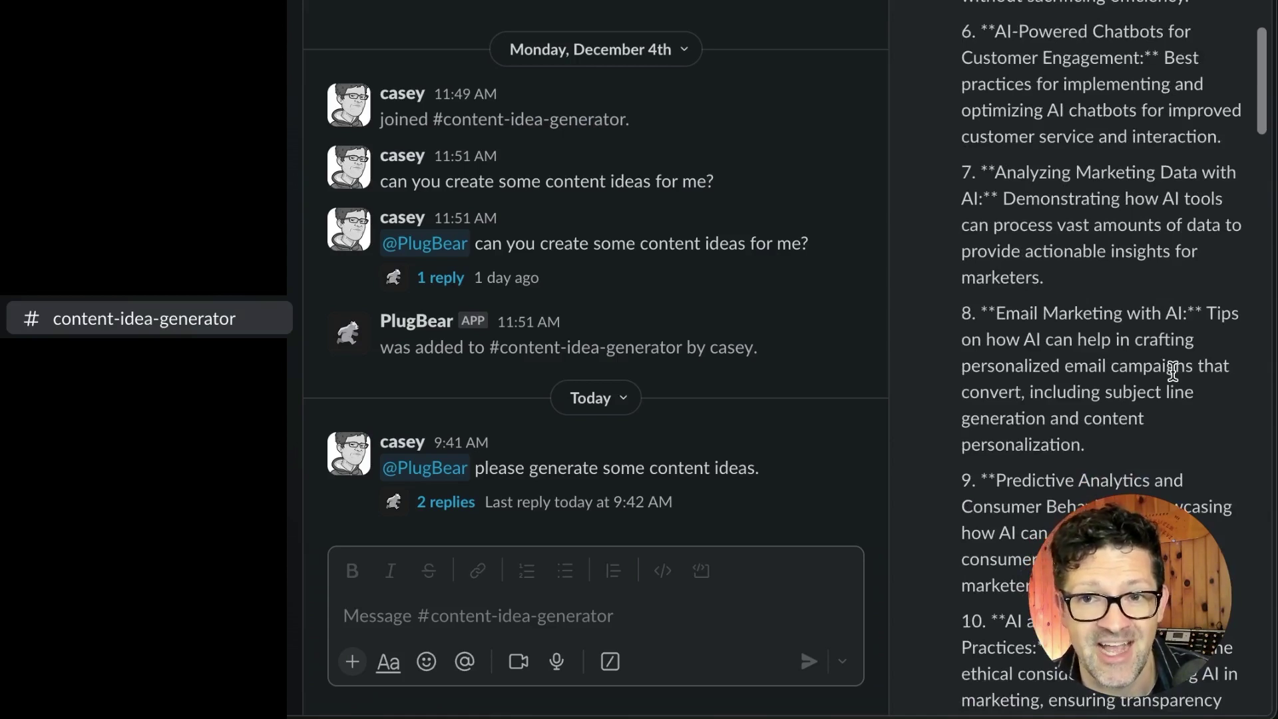
scroll(1173, 372, up, 1)
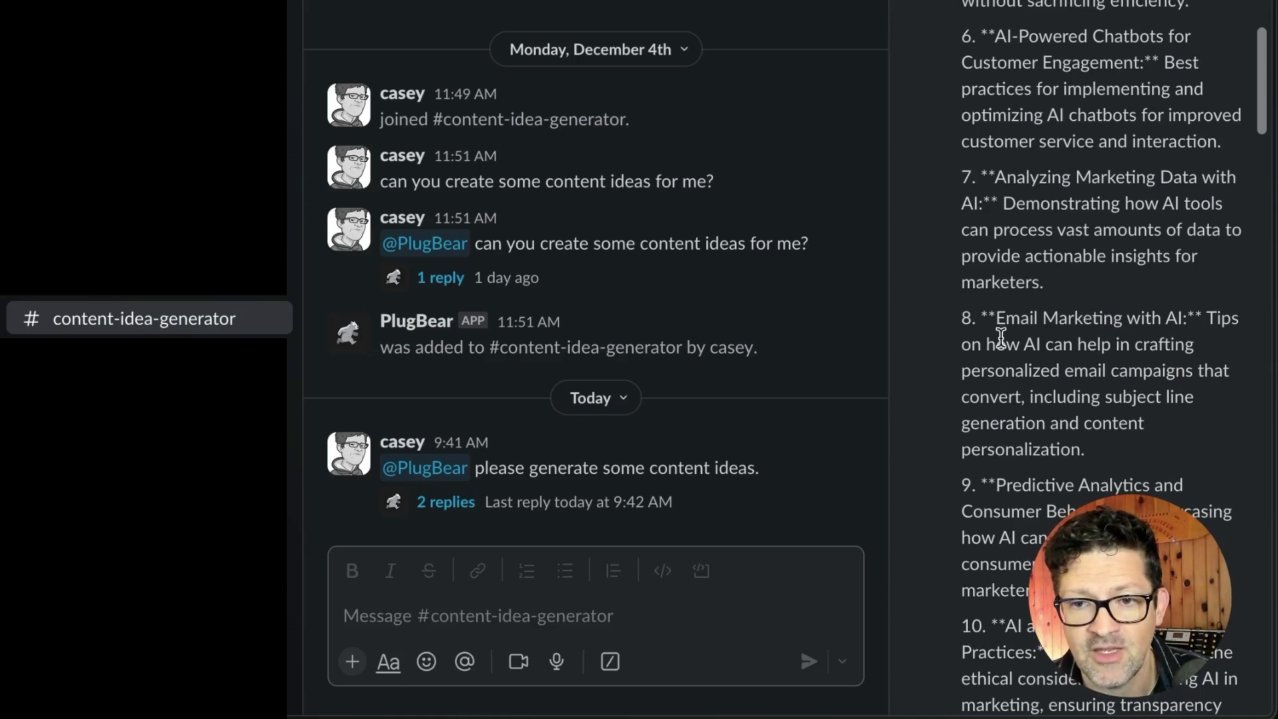
drag(997, 320, 1099, 448)
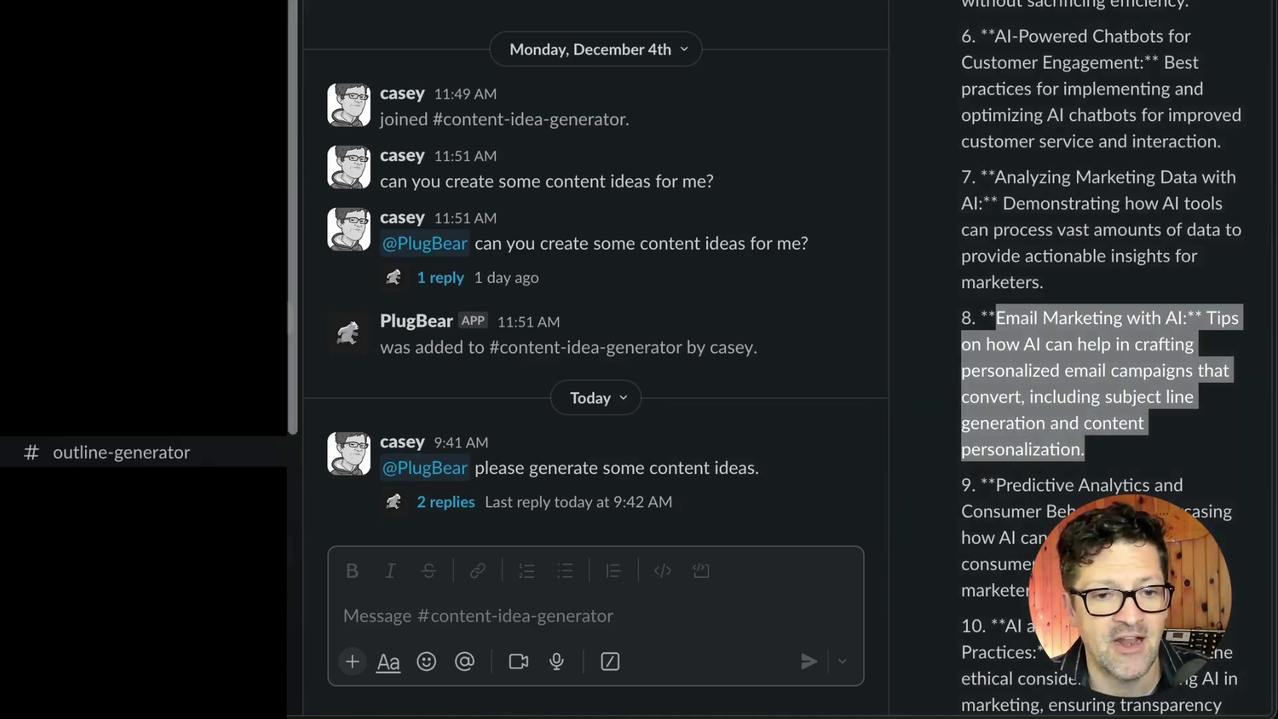
click(98, 458)
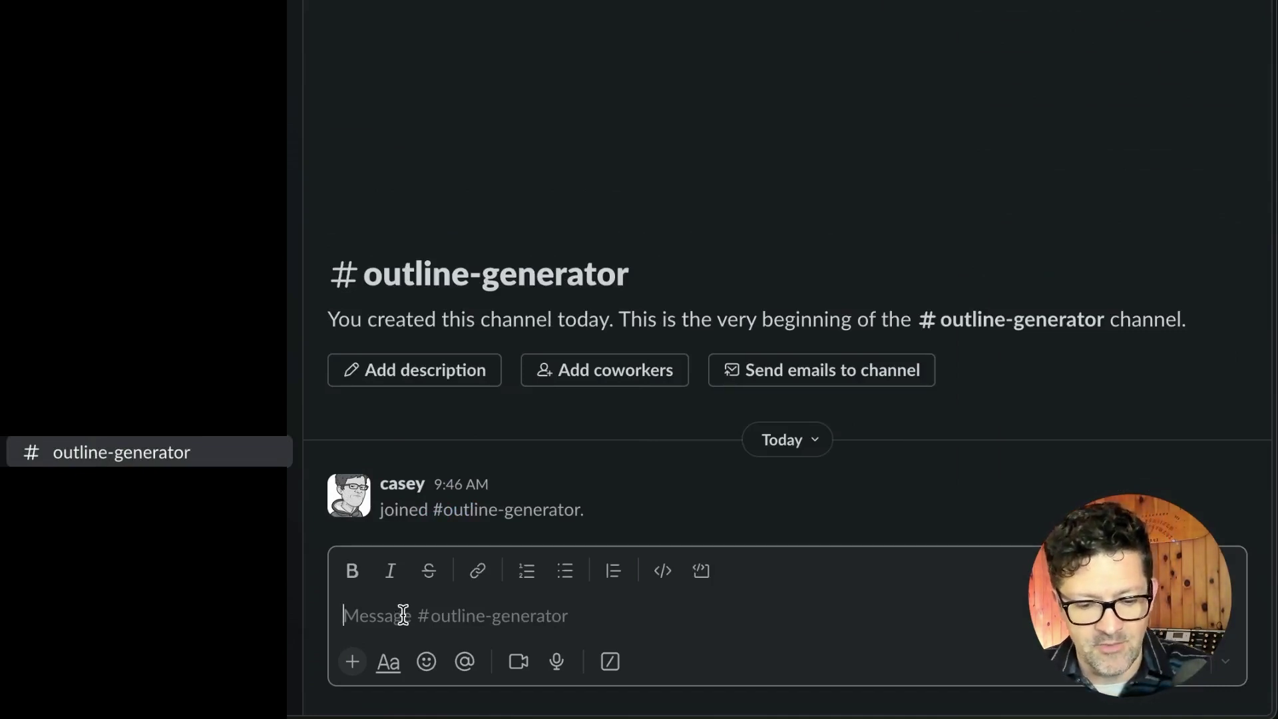
text(@)
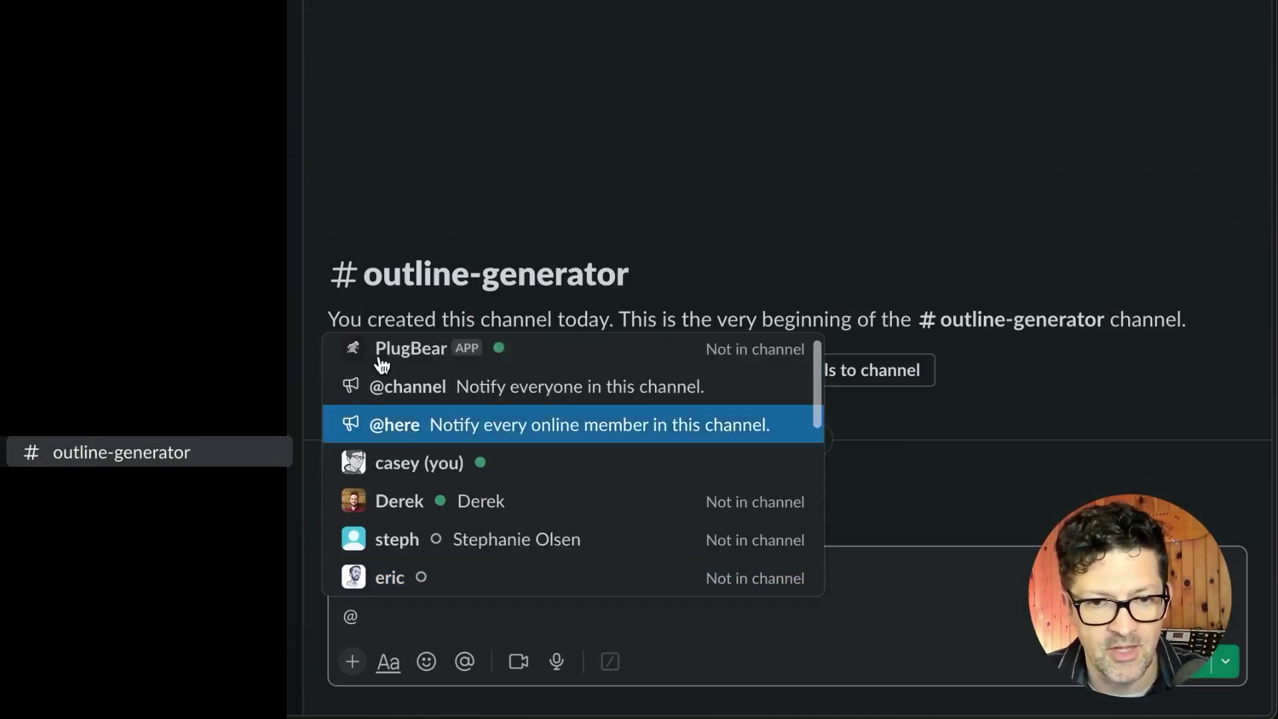
click(378, 353)
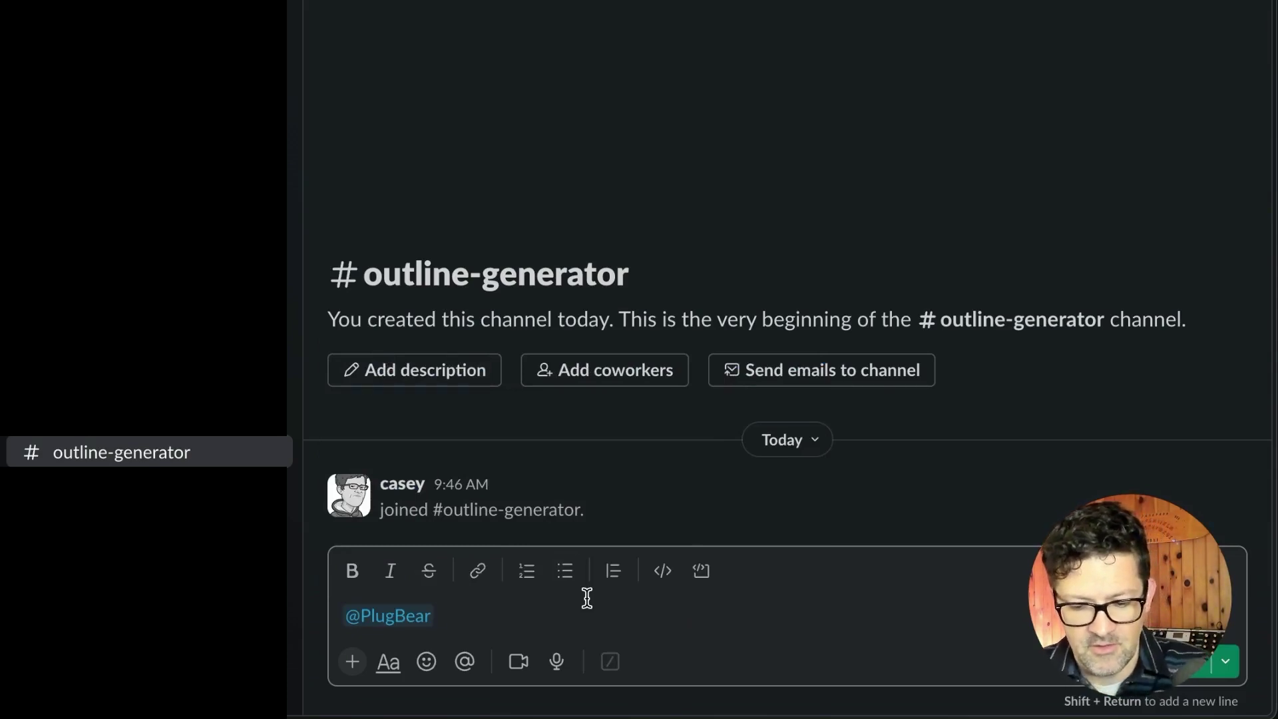
text(Please )
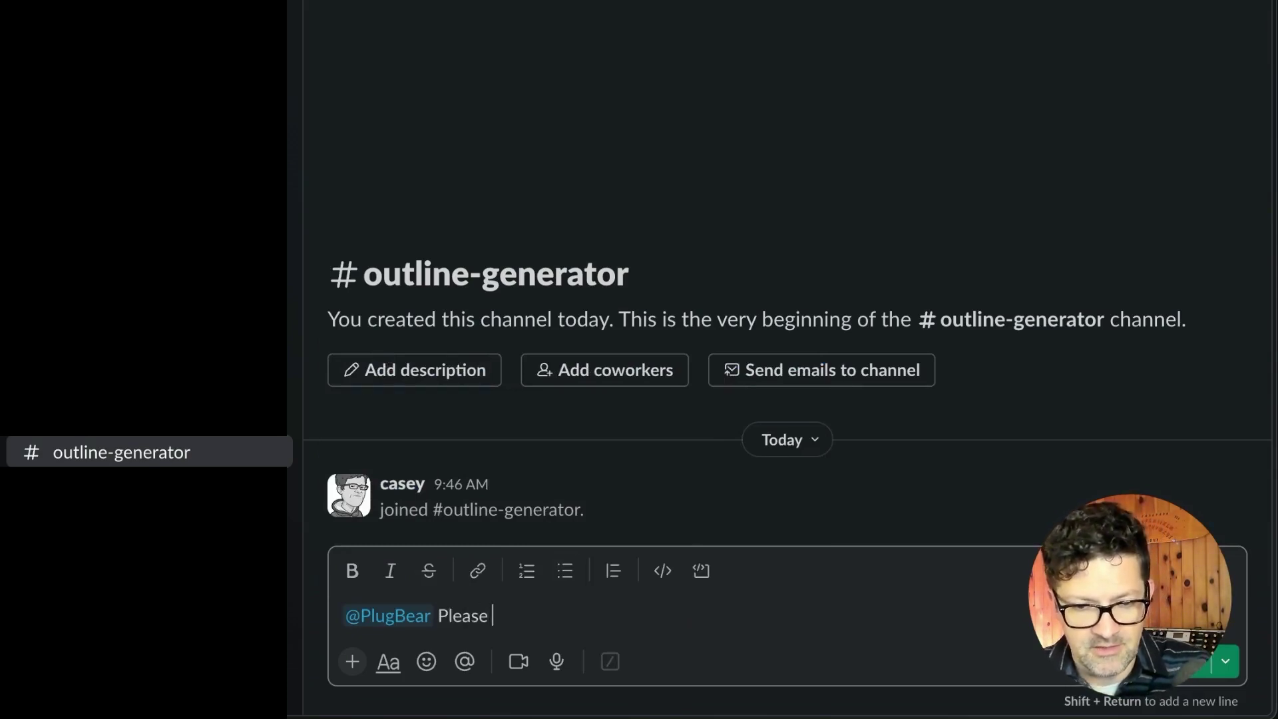
text(generate an )
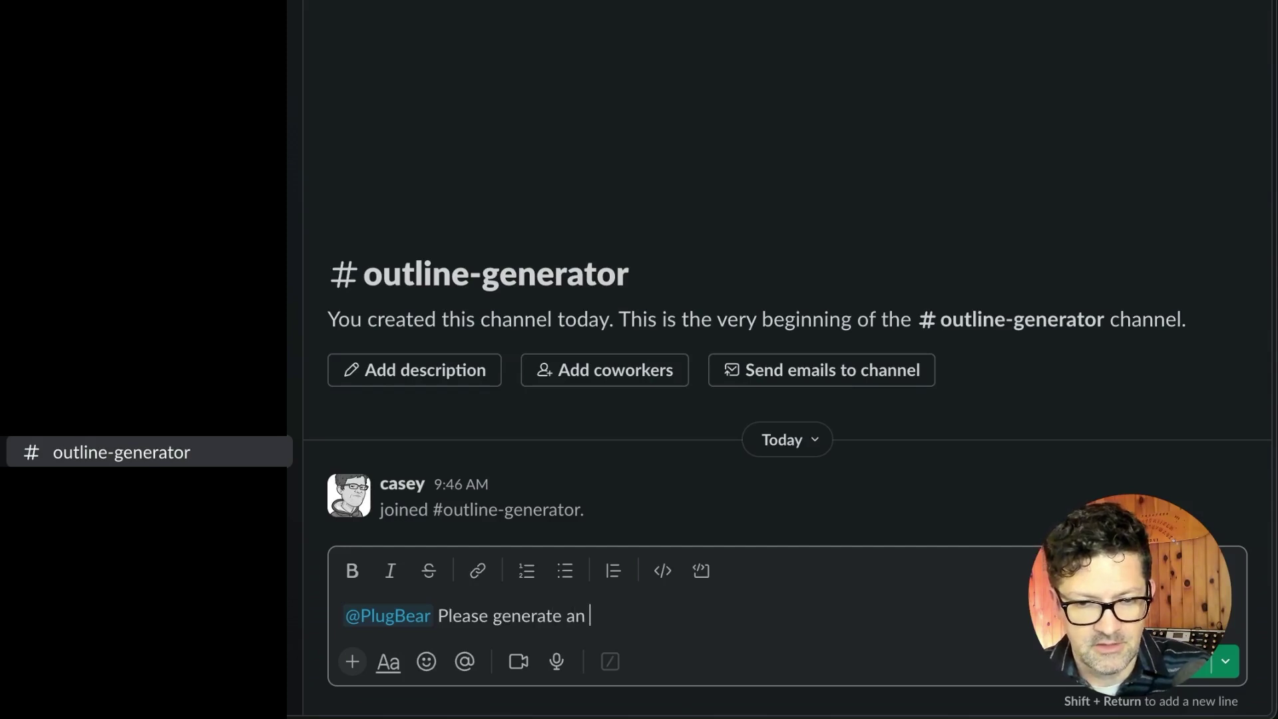
text(outline based on this topic:)
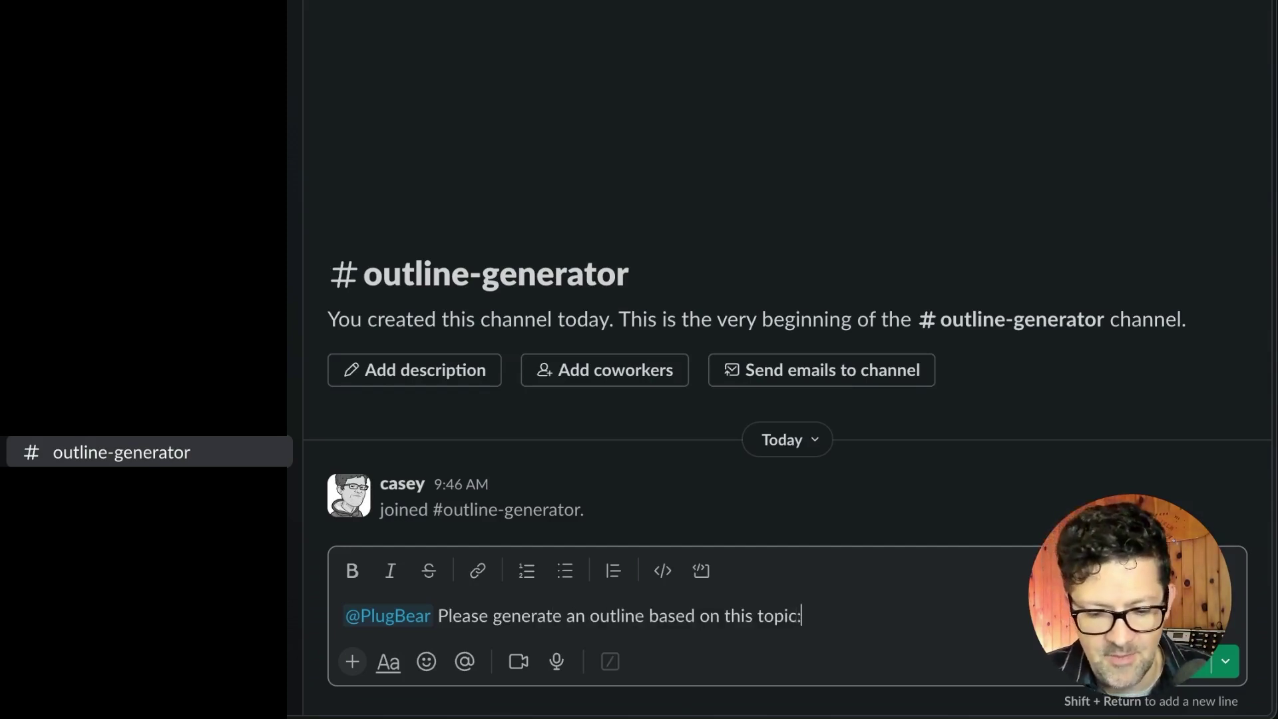
key(ctrl+v)
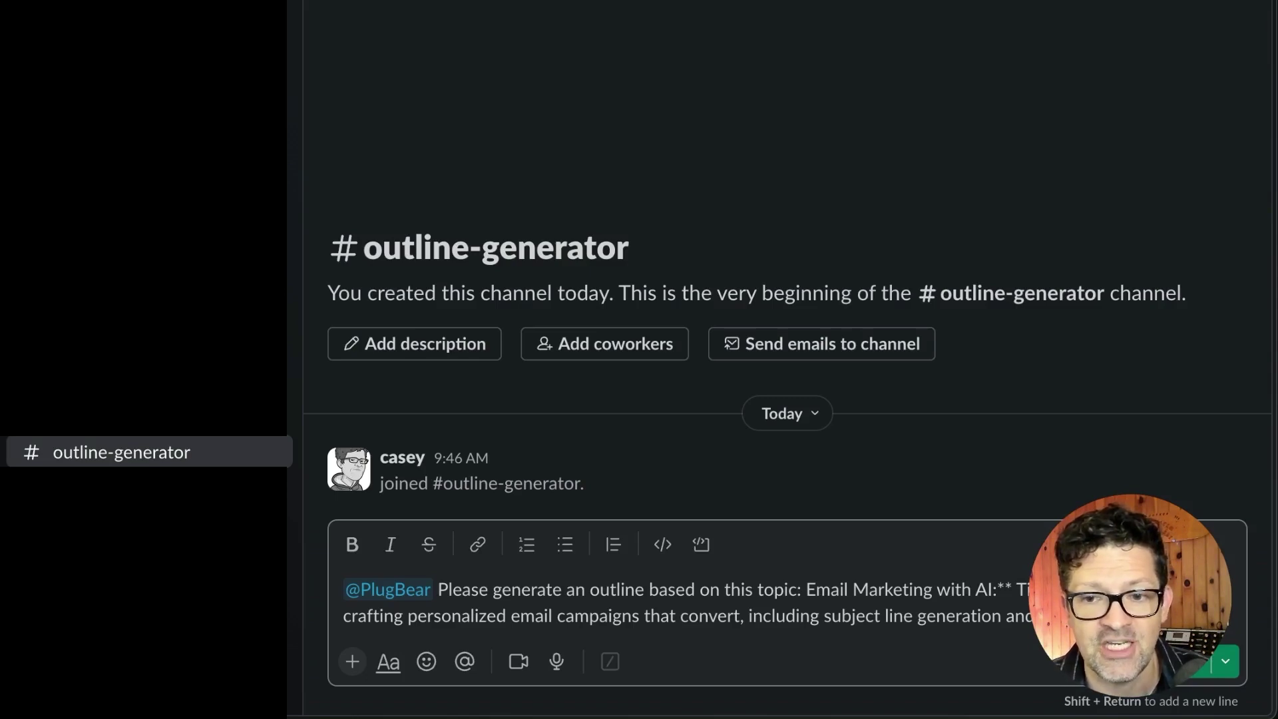
key(Return)
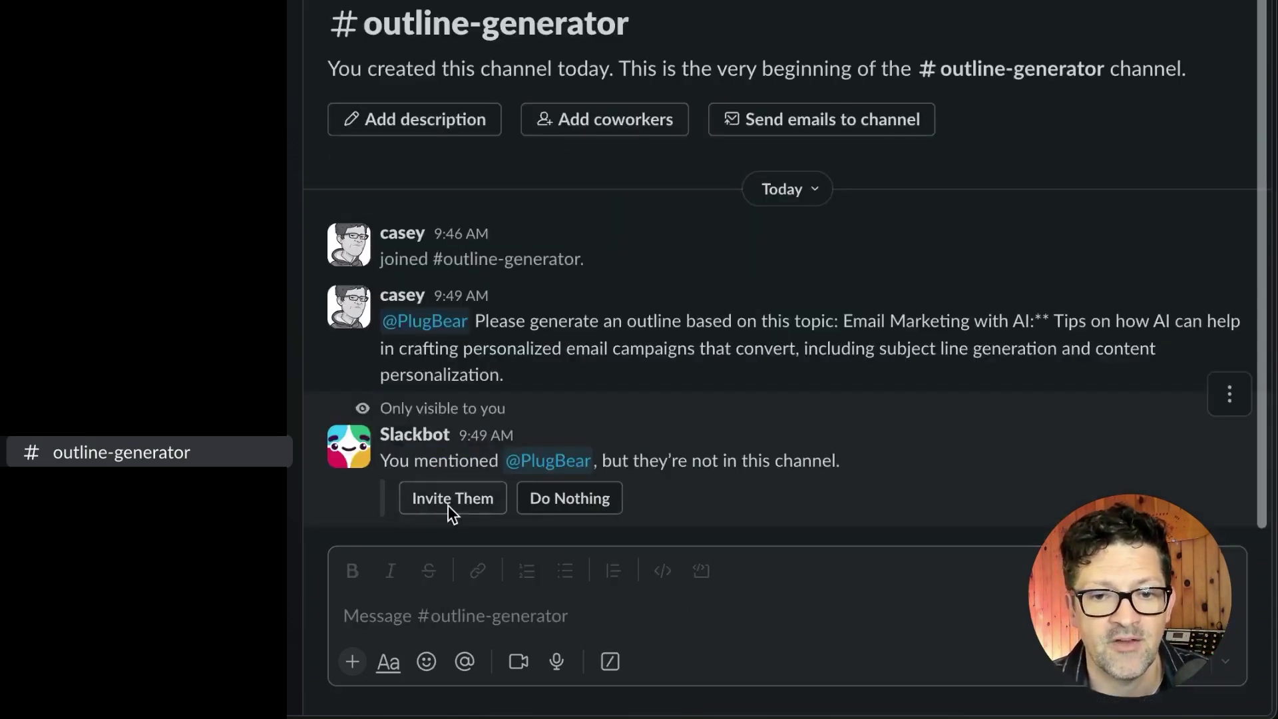
Step: Invite PlugBear into the outline-generator channel from Slackbot's prompt
click(449, 505)
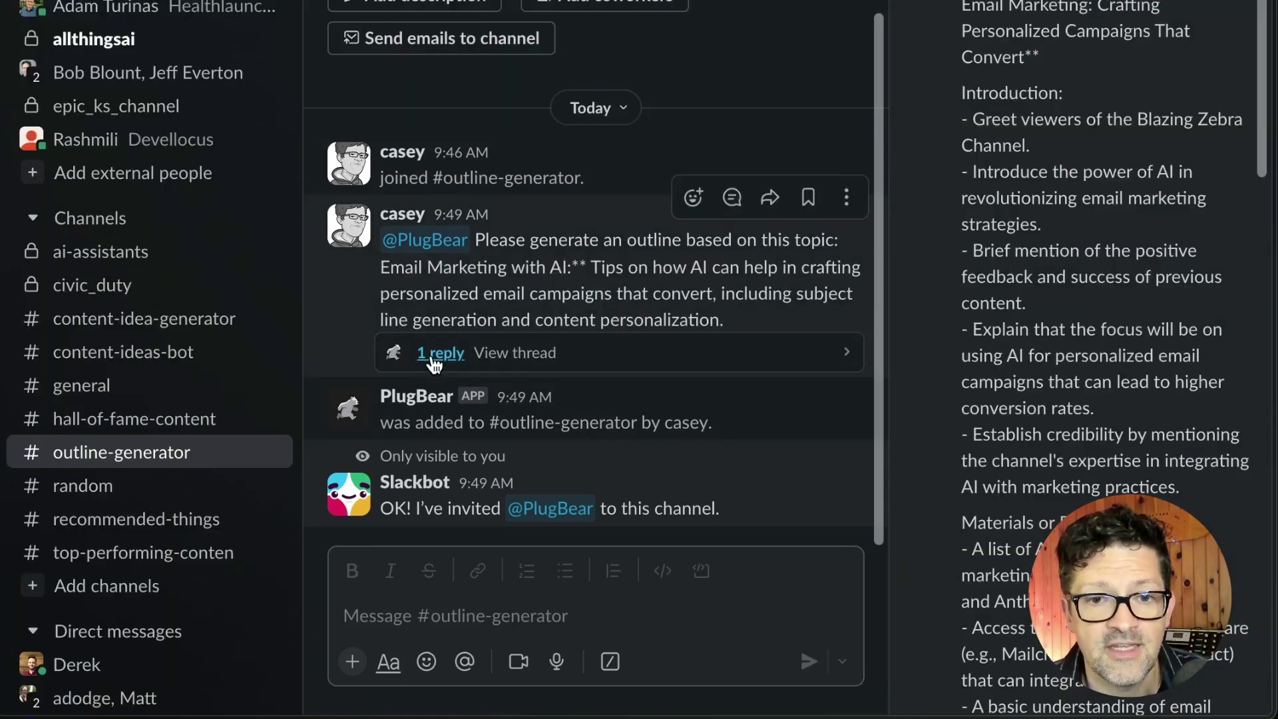
scroll(1125, 305, up, 1)
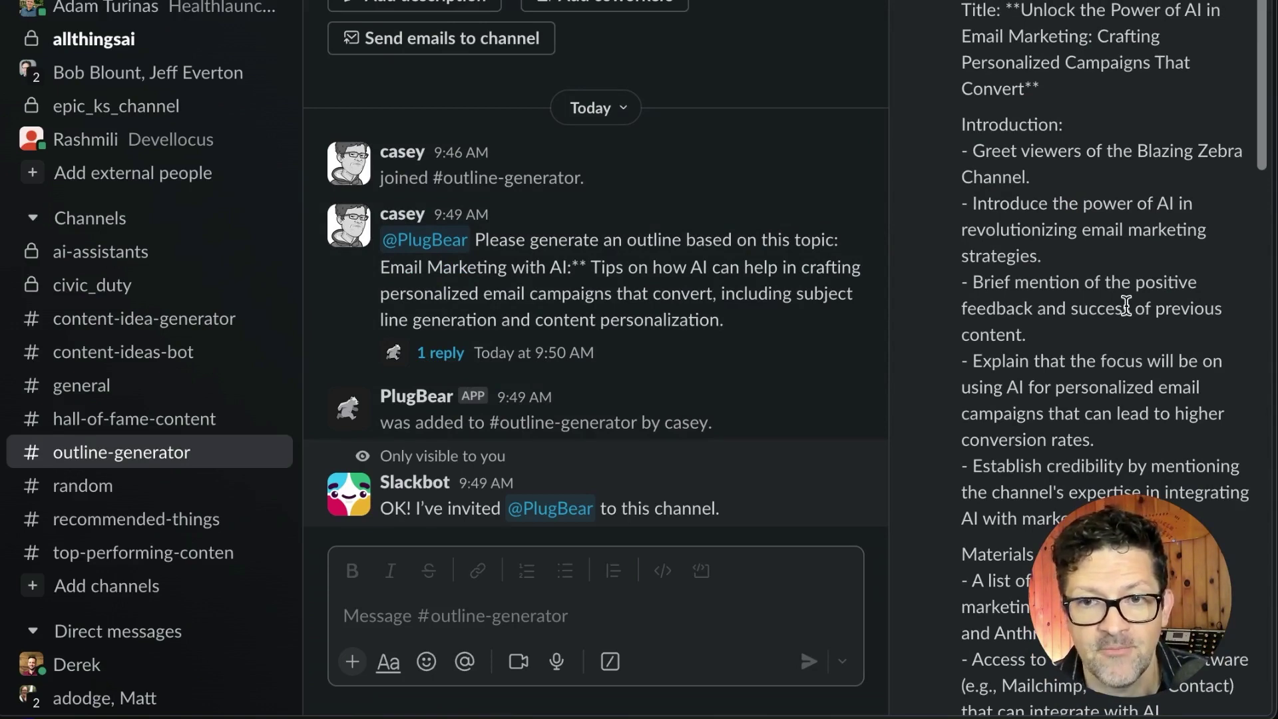
scroll(1124, 304, down, 3)
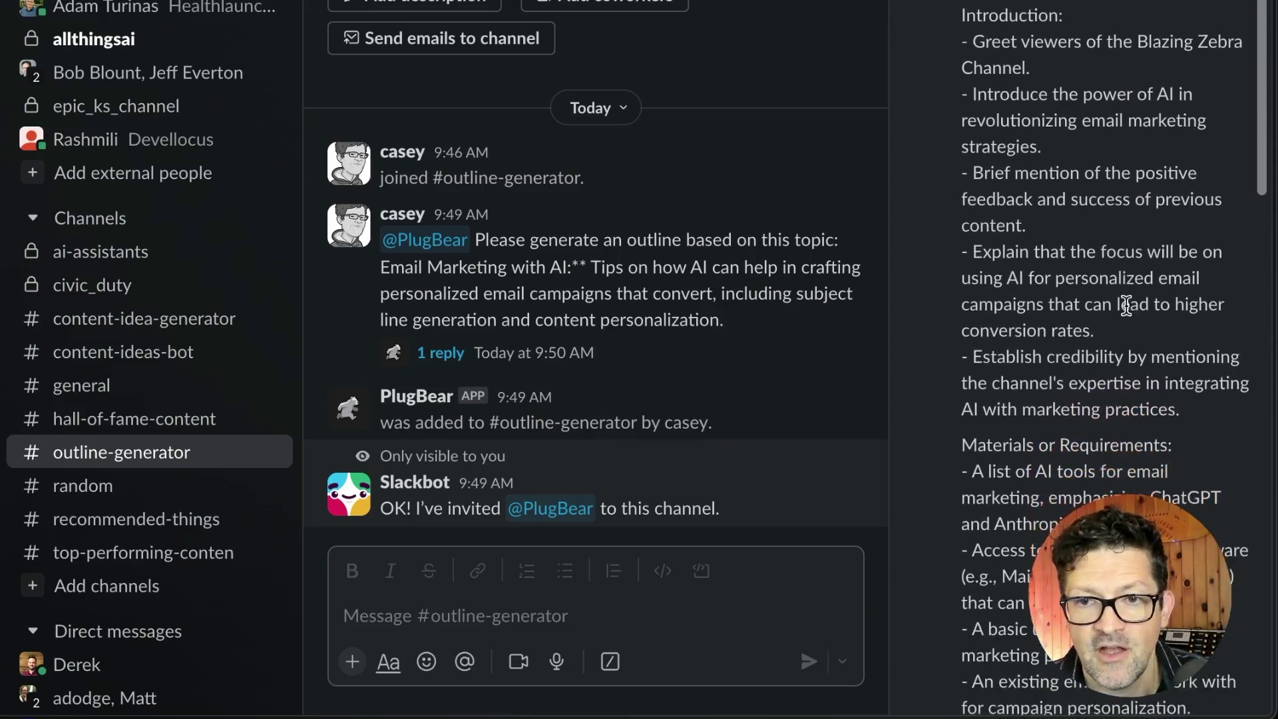
scroll(1125, 305, down, 10)
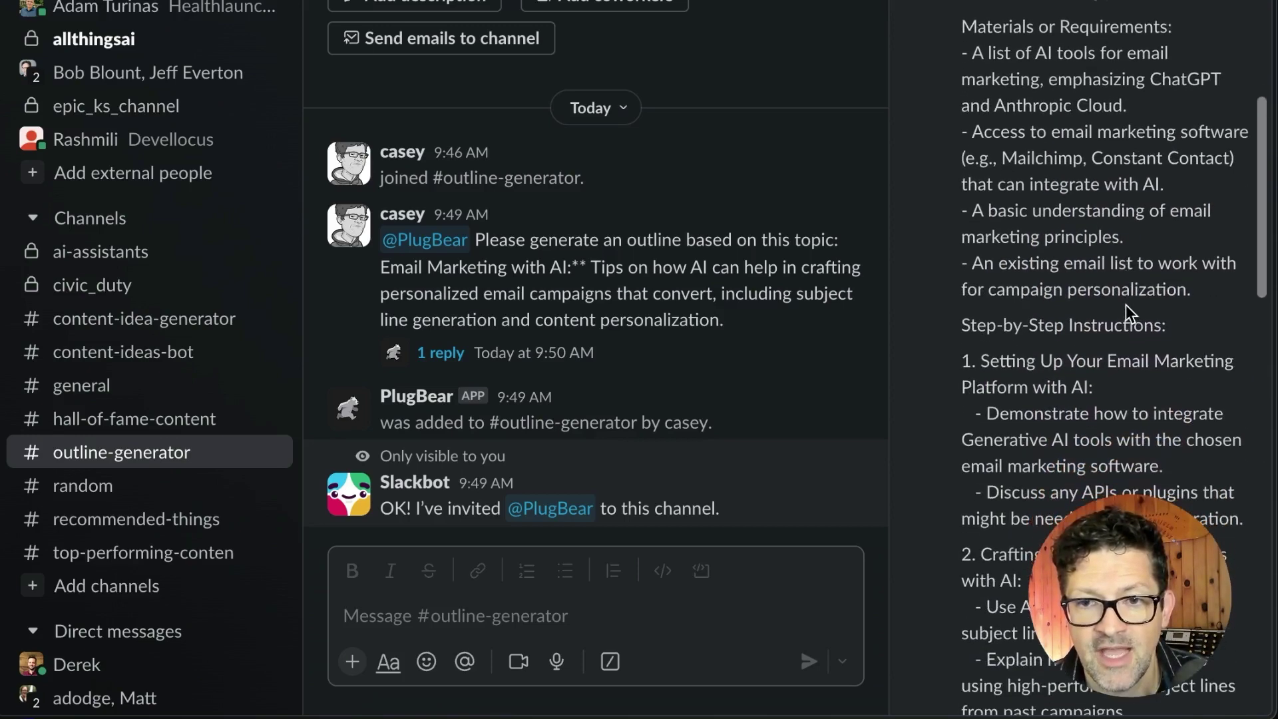
scroll(1124, 304, down, 4)
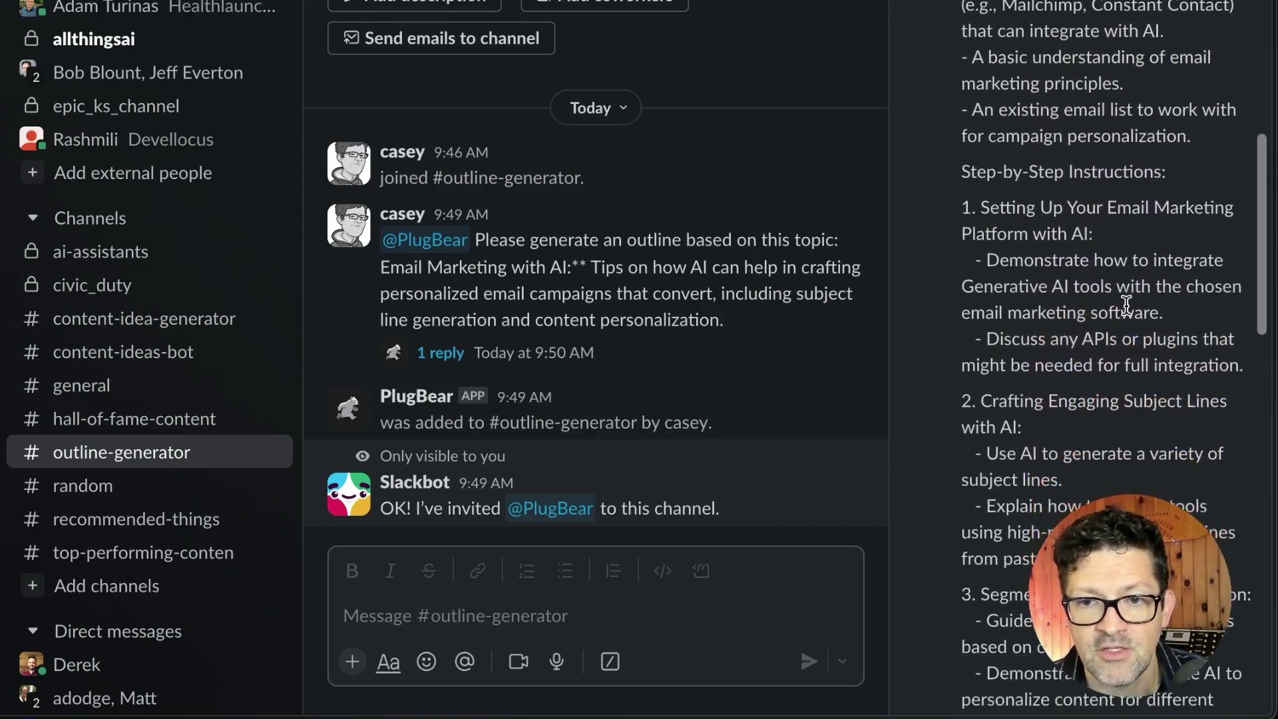
scroll(1125, 304, down, 8)
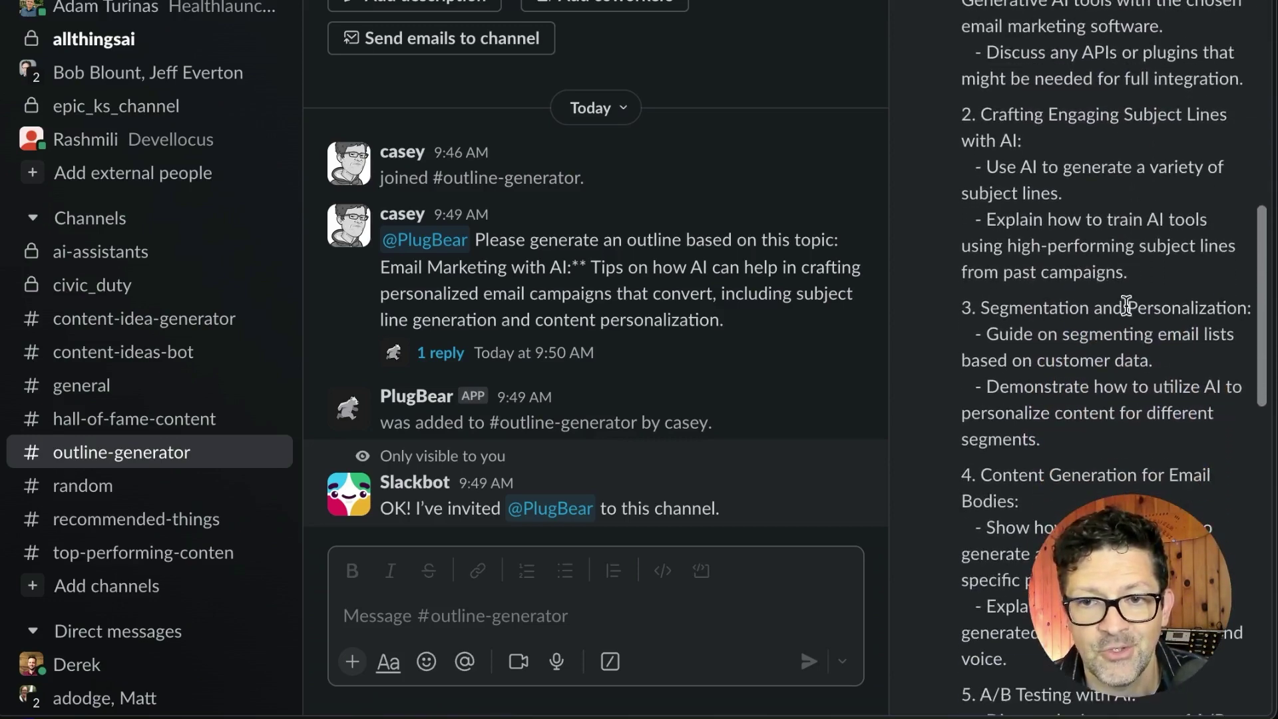
scroll(1124, 305, down, 4)
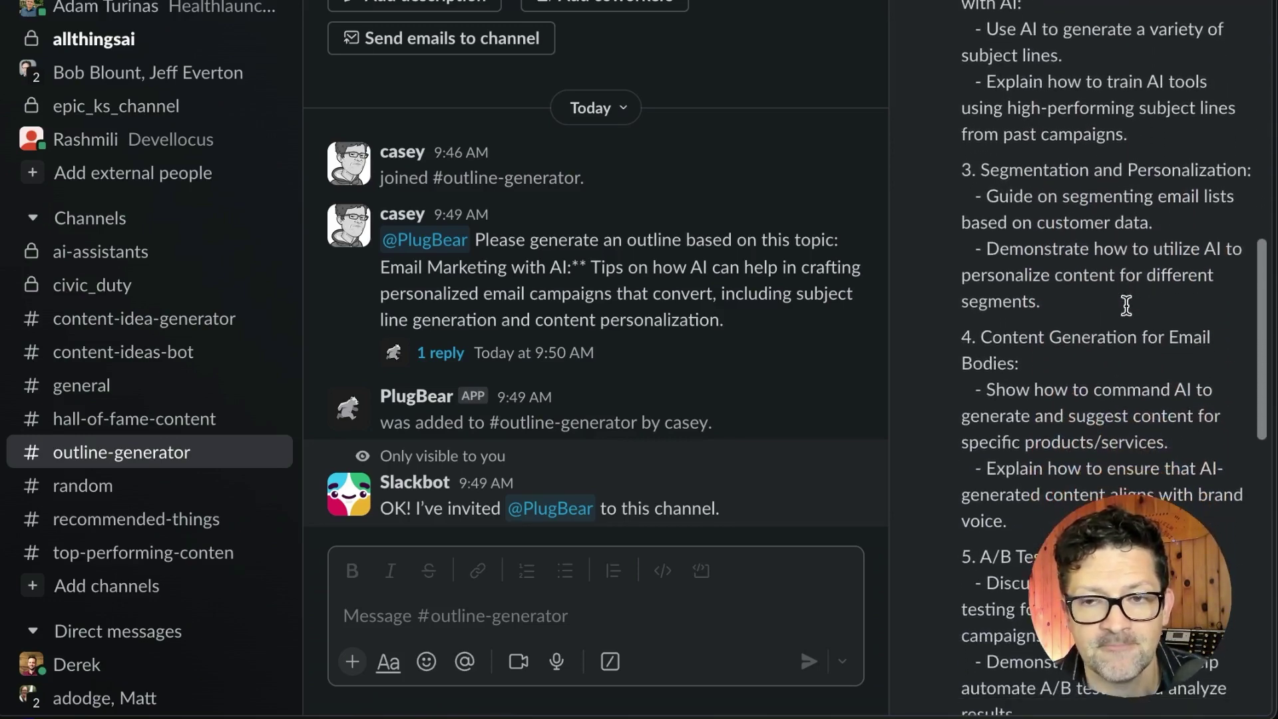